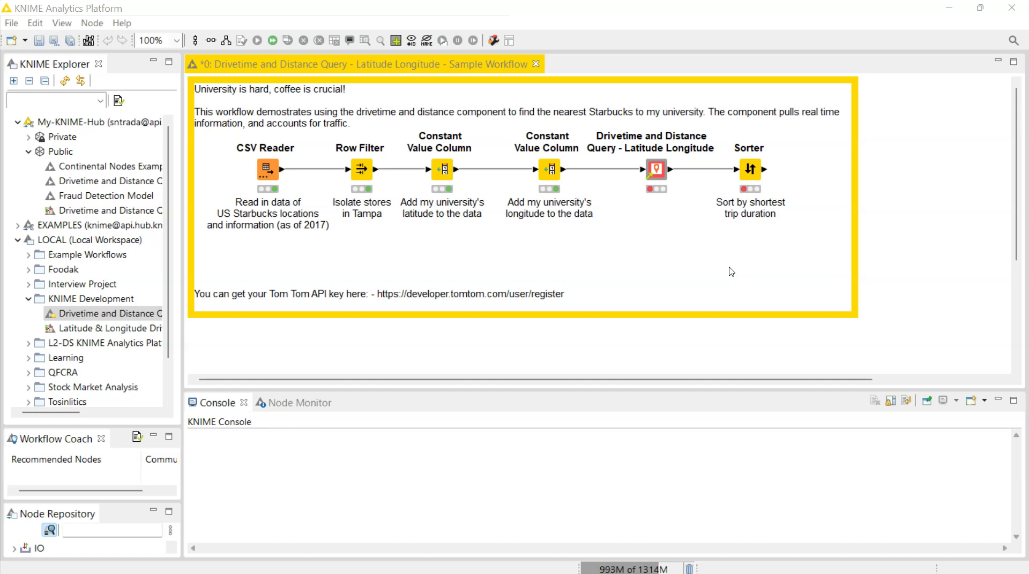
Step: Review the TomTom registration page in the browser, then return to the KNIME workflow
{"action": "left_click", "coordinate": [726, 259]}
{"action": "left_click", "coordinate": [655, 169]}
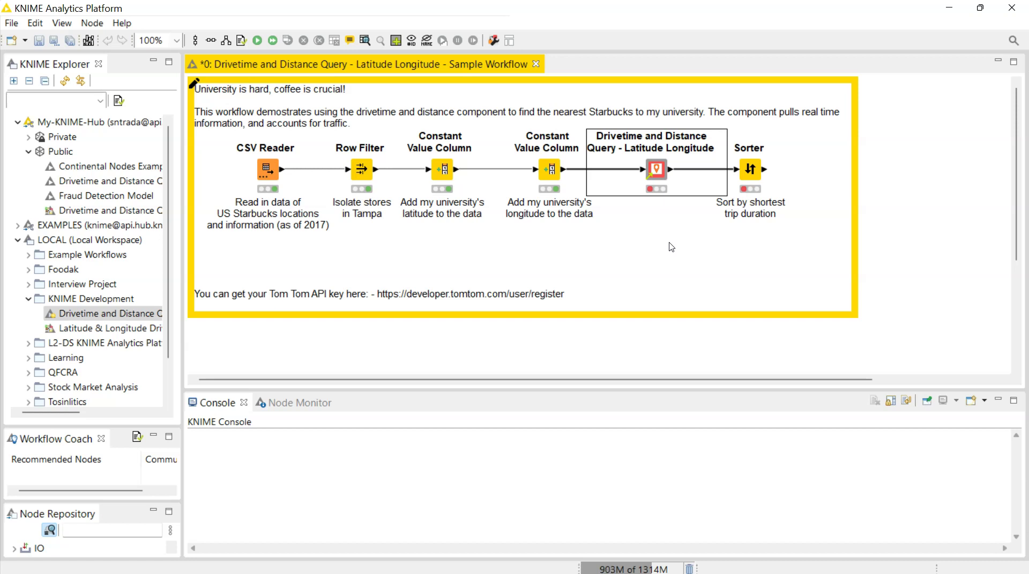
{"action": "left_click", "coordinate": [673, 242]}
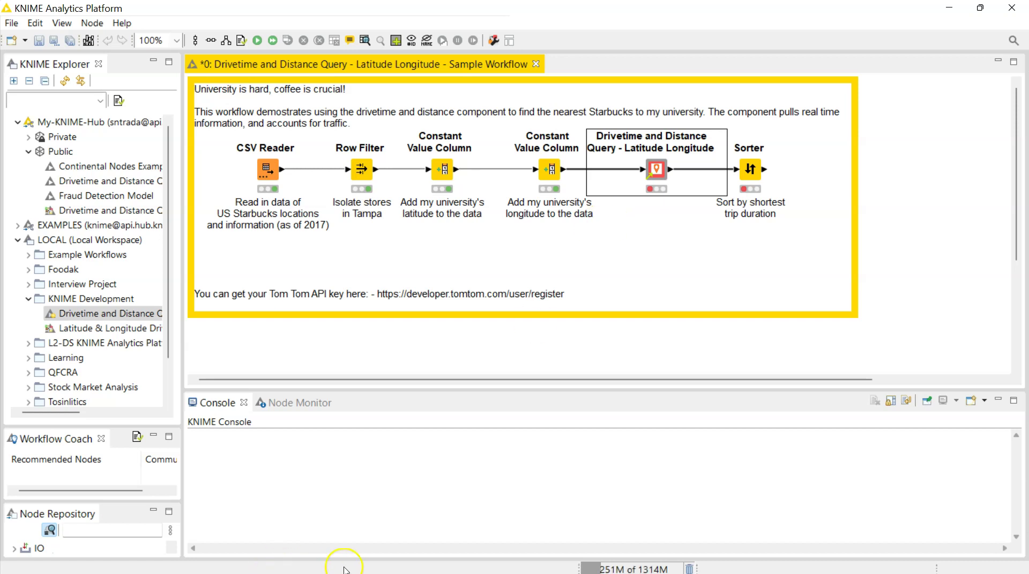
{"action": "left_click", "coordinate": [373, 569]}
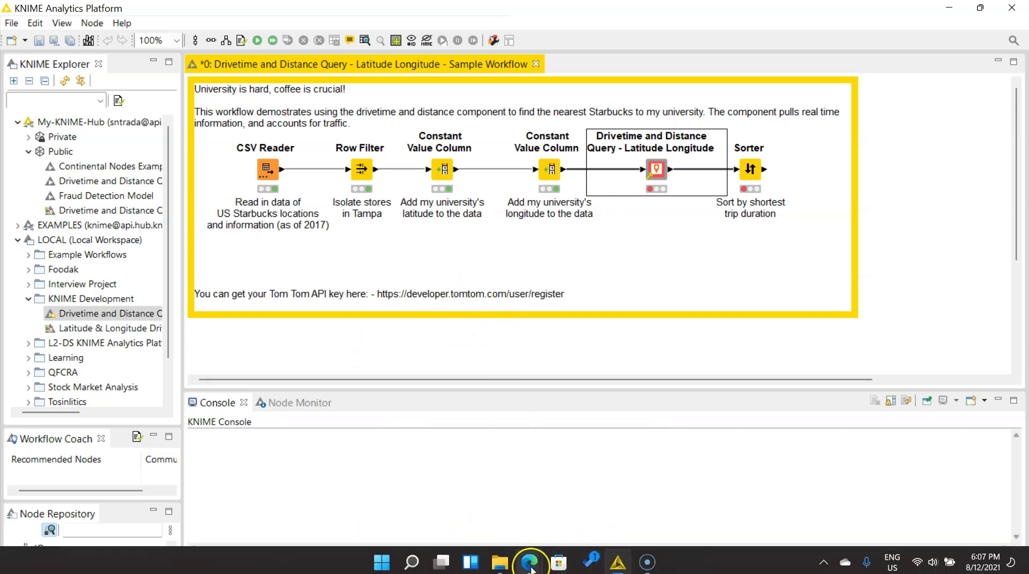
{"action": "mouse_move", "coordinate": [530, 569]}
{"action": "left_click", "coordinate": [550, 432]}
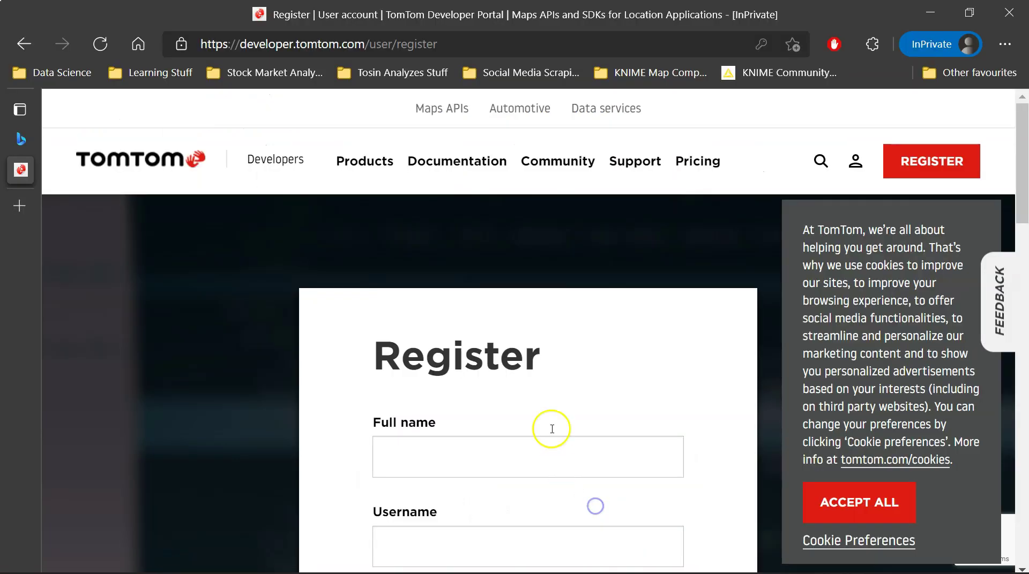
{"action": "scroll", "coordinate": [553, 402], "scroll_direction": "down", "scroll_amount": 4}
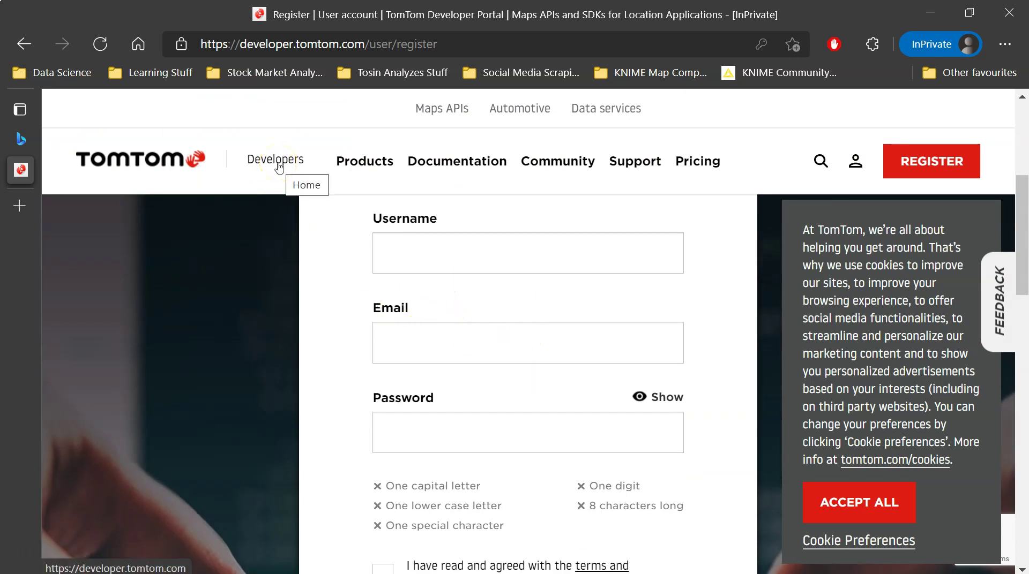
{"action": "left_click", "coordinate": [946, 13]}
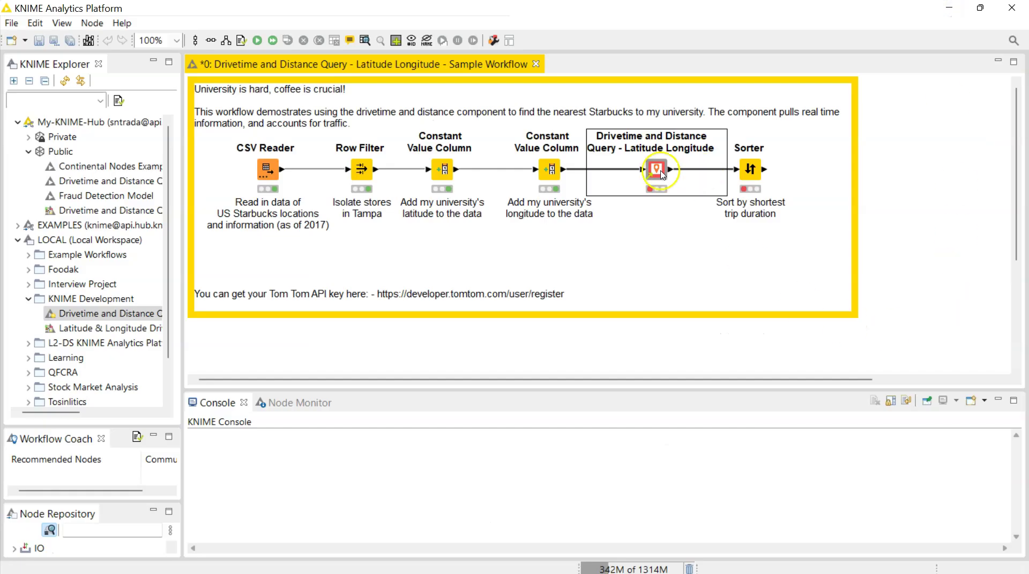
Step: Show the longitude Constant Value Column node's output in an enlarged Node Monitor panel
{"action": "left_click", "coordinate": [551, 176]}
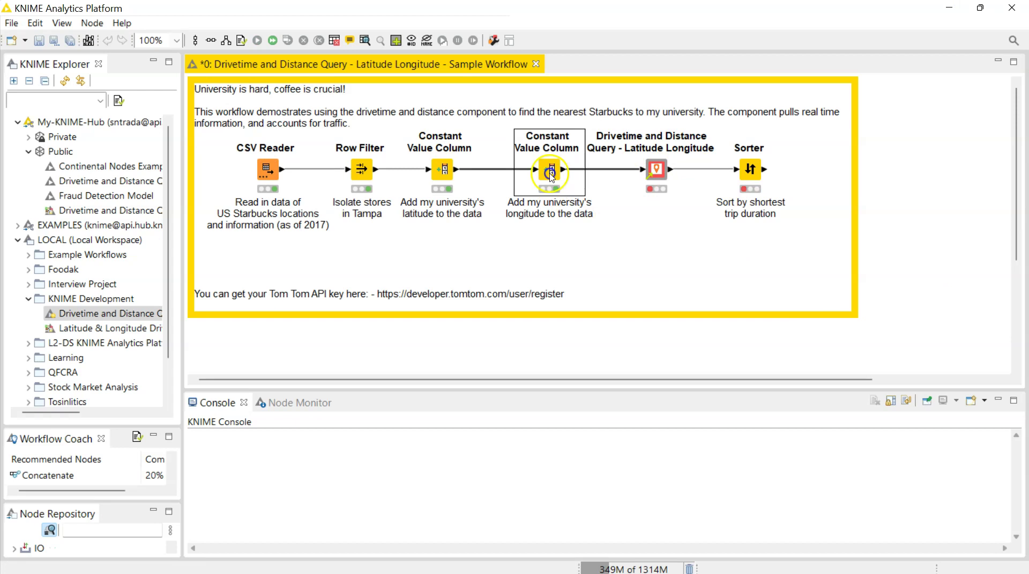
{"action": "left_click", "coordinate": [276, 406]}
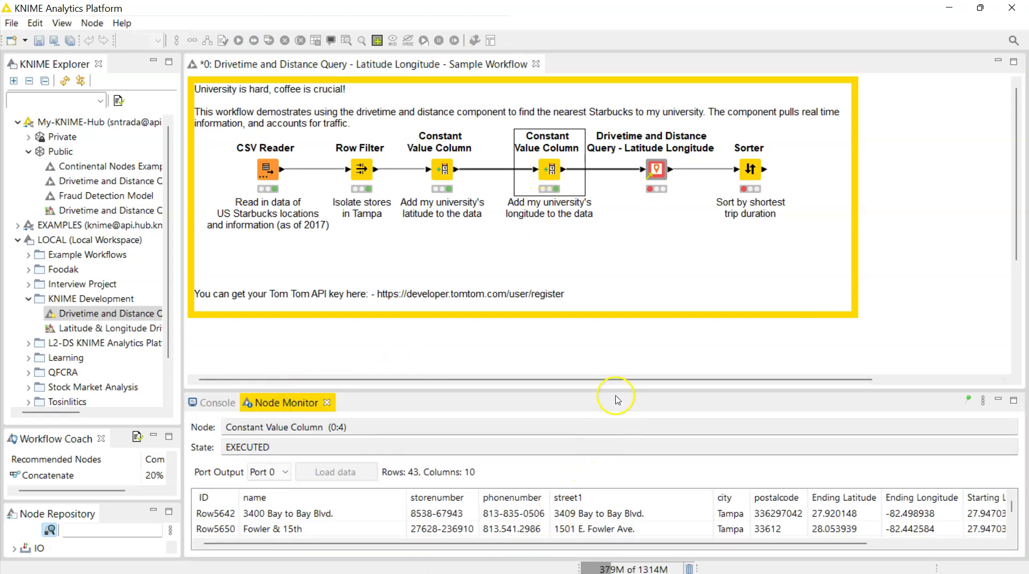
{"action": "left_click_drag", "start_coordinate": [613, 391], "coordinate": [614, 334]}
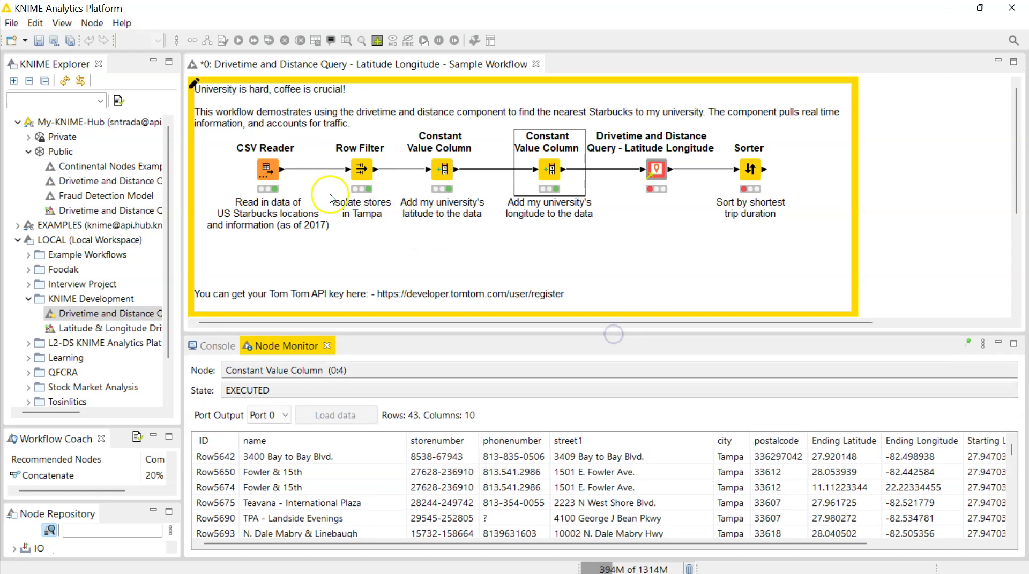
Step: Compare the CSV Reader's full Starbucks table with the 43-row Tampa output with starting coordinates
{"action": "left_click", "coordinate": [268, 169]}
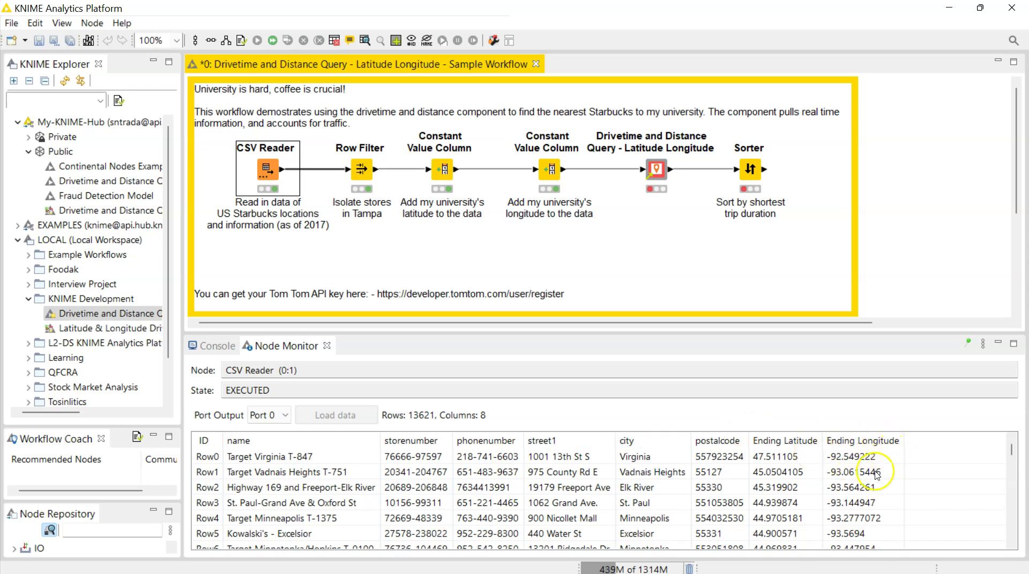
{"action": "left_click", "coordinate": [553, 171]}
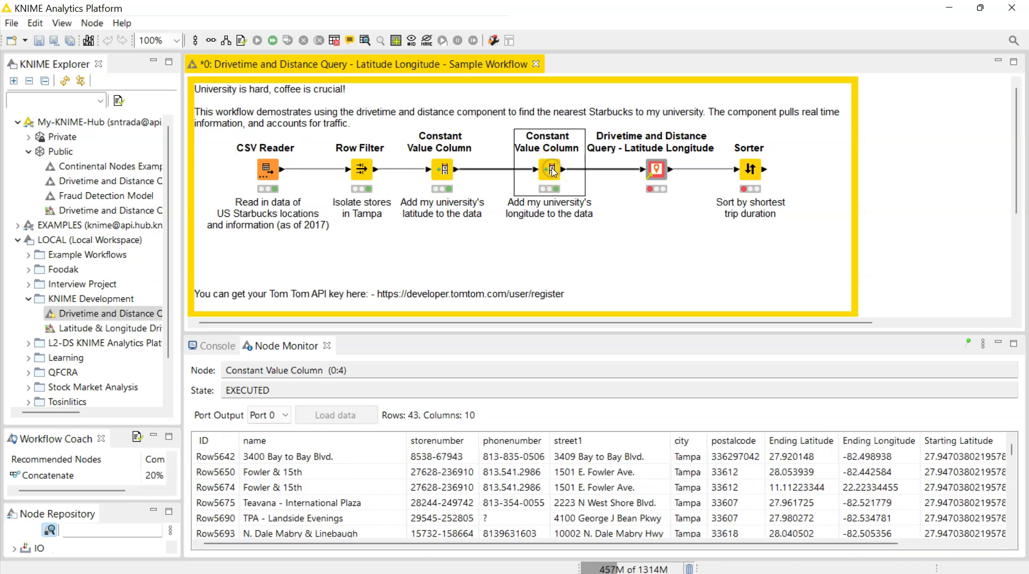
{"action": "left_click", "coordinate": [562, 193]}
{"action": "mouse_move", "coordinate": [662, 175]}
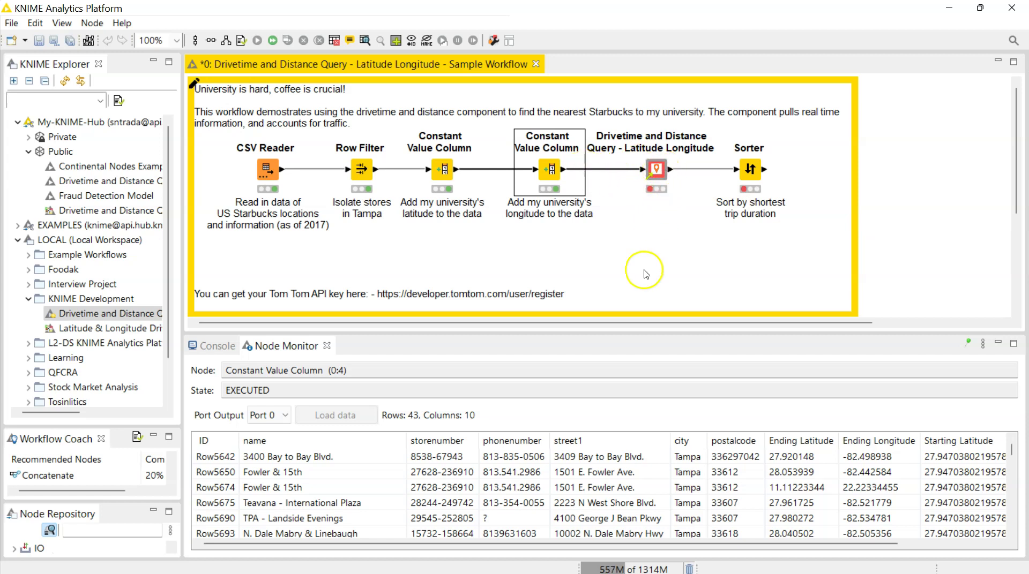
{"action": "left_click", "coordinate": [657, 177]}
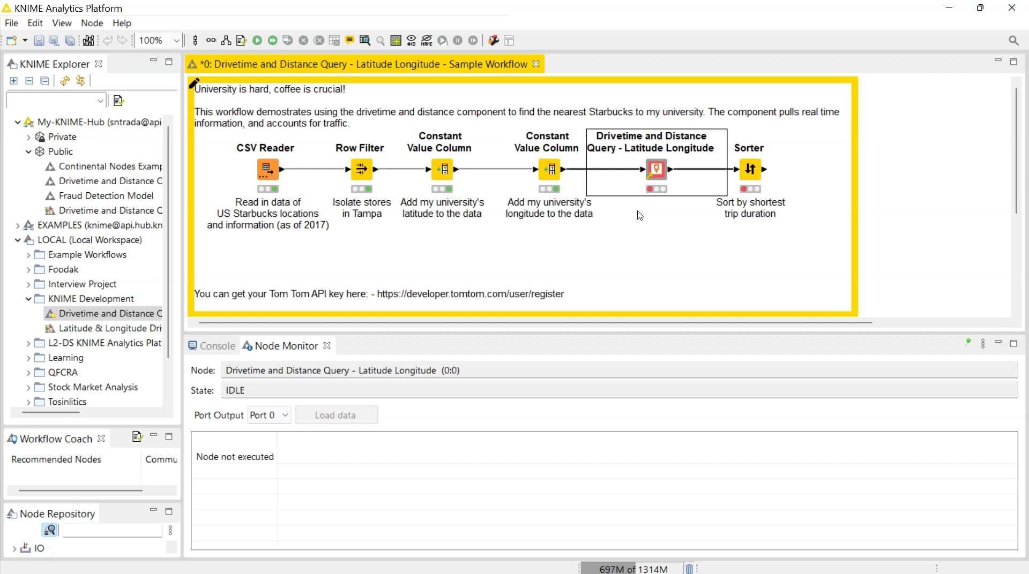
Step: Configure Drivetime with Starting Latitude/Longitude columns, car travel mode, and filtering of rows missing GPS
{"action": "left_click", "coordinate": [656, 173]}
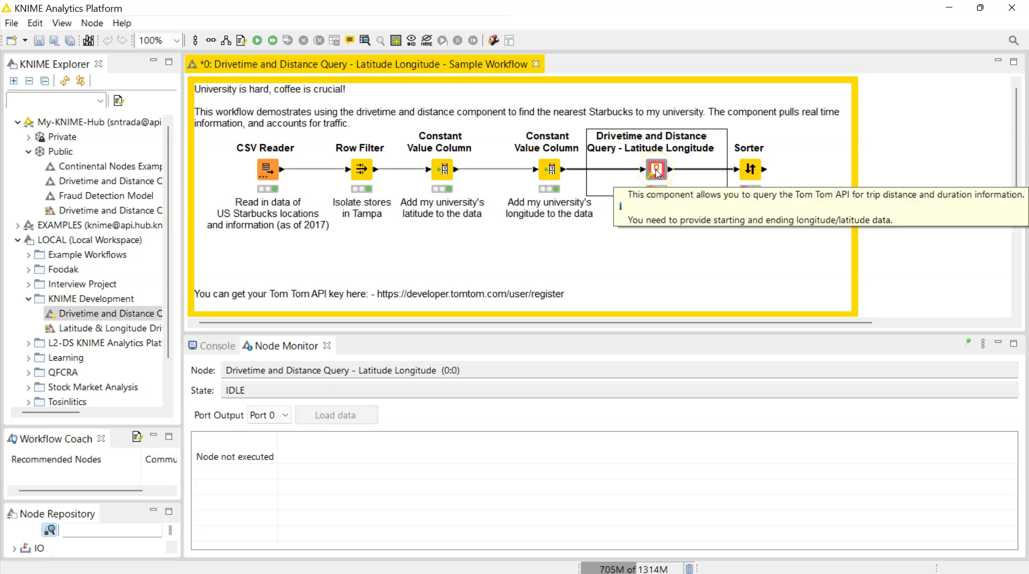
{"action": "double_click", "coordinate": [657, 173]}
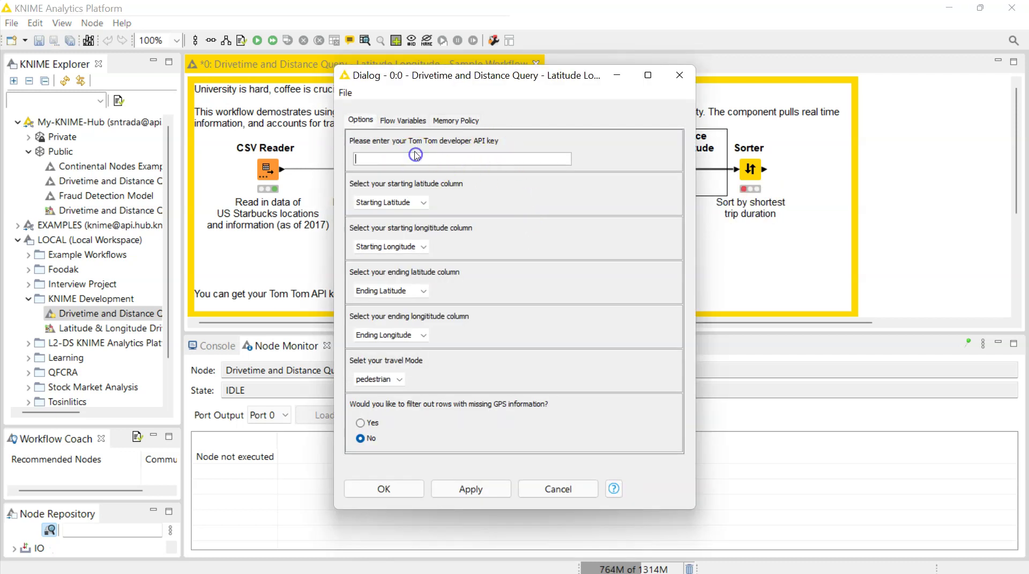
{"action": "left_click", "coordinate": [422, 203]}
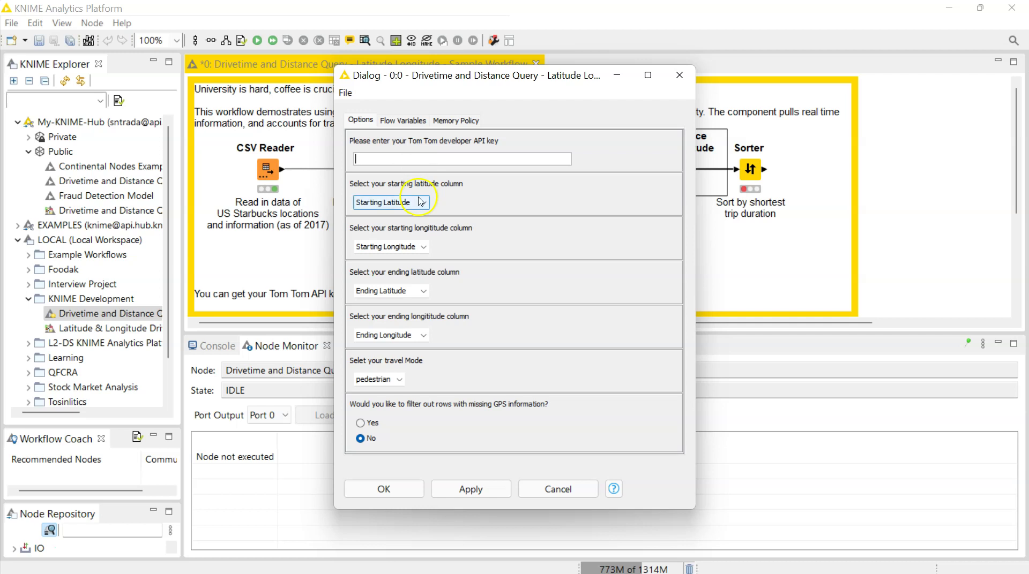
{"action": "left_click", "coordinate": [421, 203]}
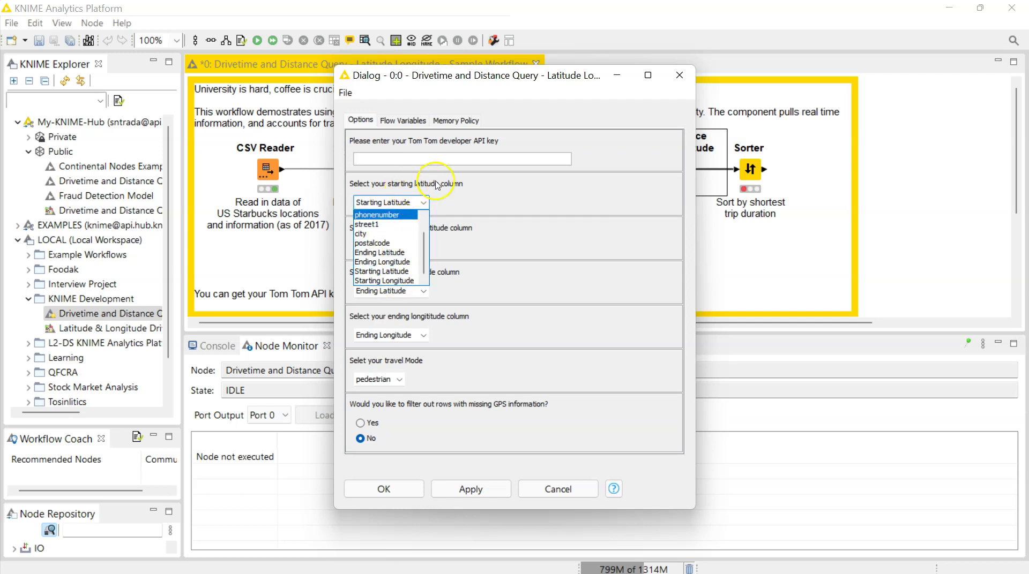
{"action": "left_click", "coordinate": [399, 271]}
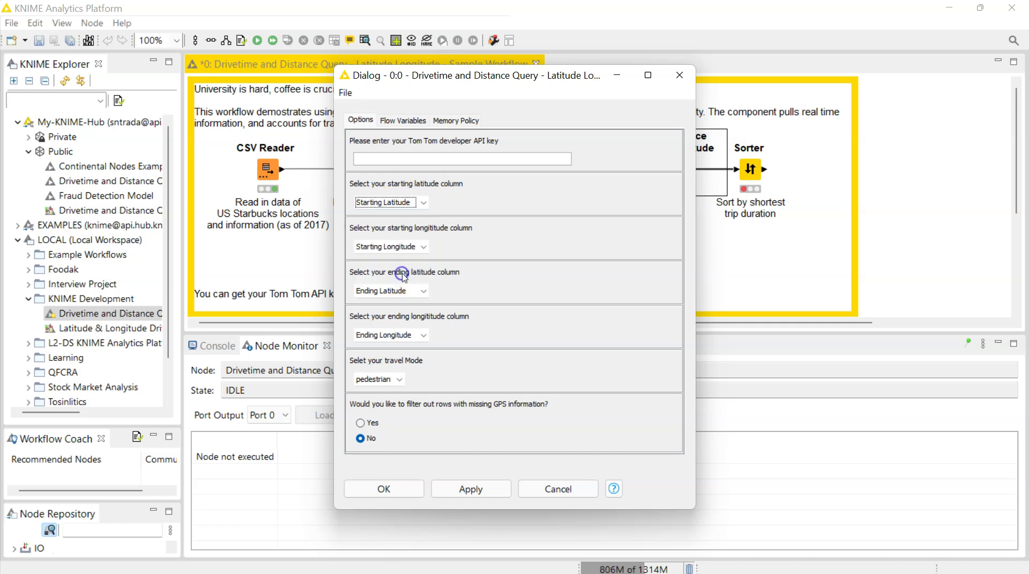
{"action": "left_click", "coordinate": [417, 246]}
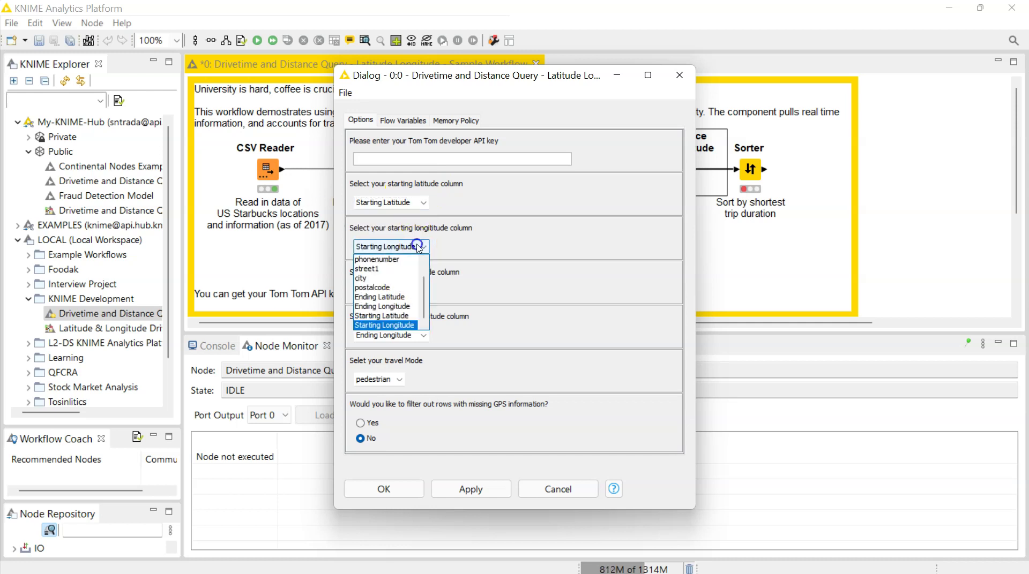
{"action": "left_click", "coordinate": [410, 327]}
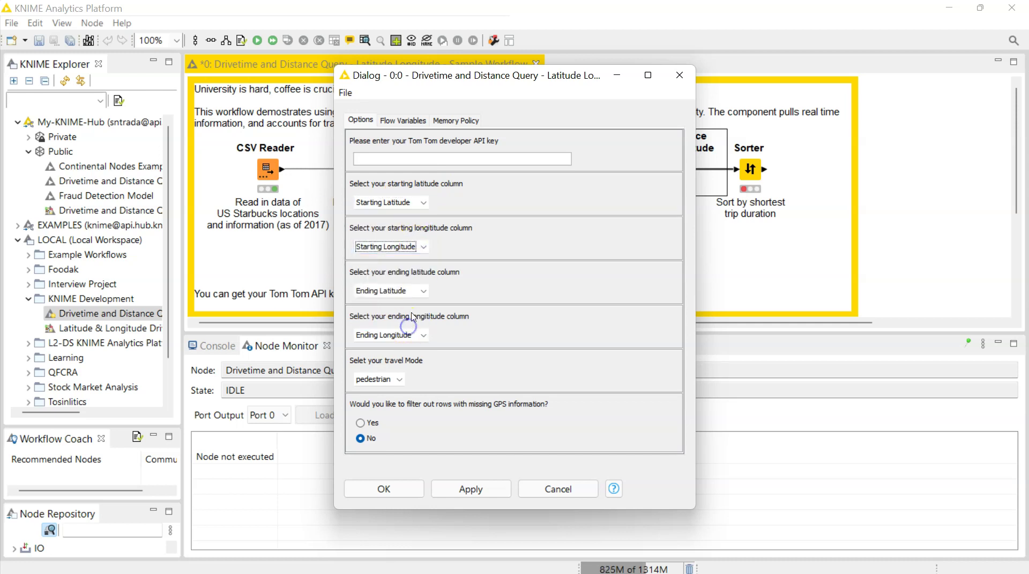
{"action": "left_click", "coordinate": [402, 381]}
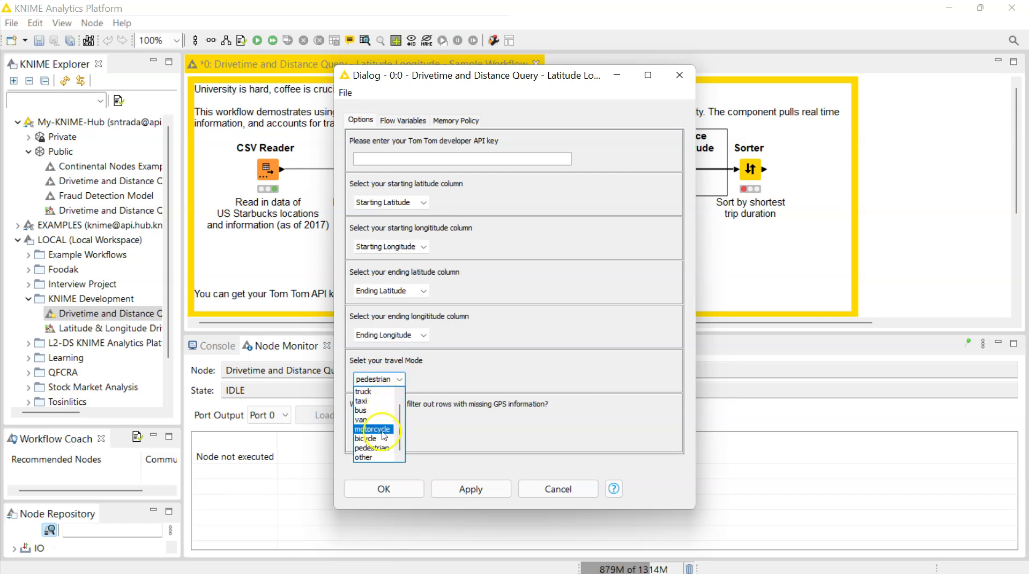
{"action": "scroll", "coordinate": [382, 437], "scroll_direction": "up", "scroll_amount": 1}
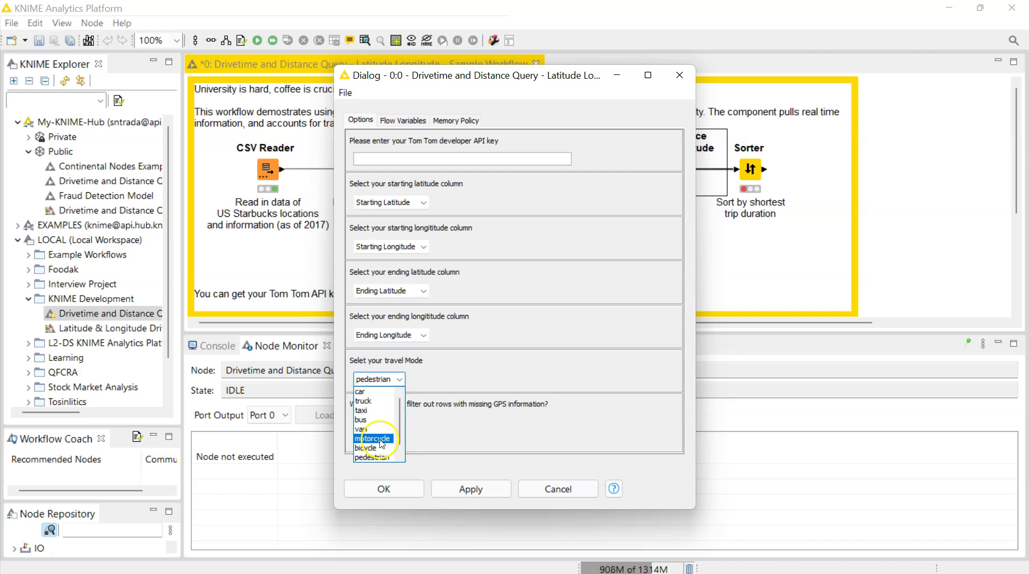
{"action": "left_click", "coordinate": [299, 317]}
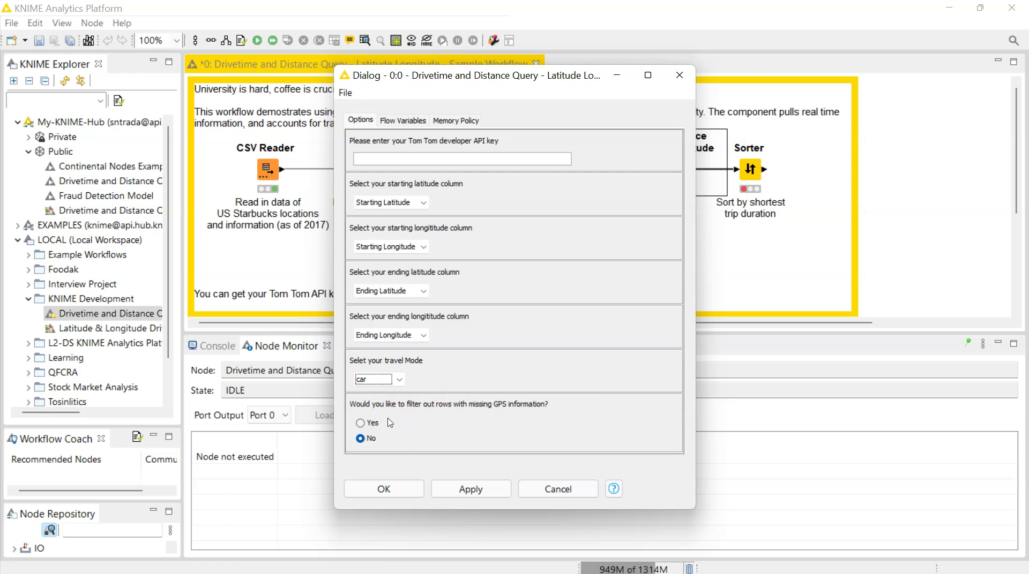
{"action": "left_click", "coordinate": [360, 422]}
{"action": "left_click", "coordinate": [397, 502]}
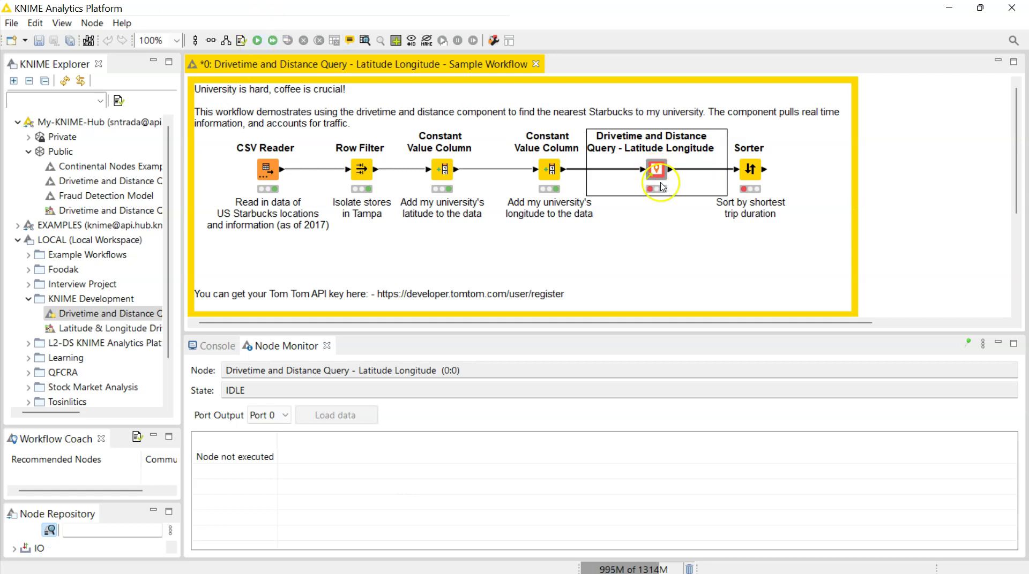
Step: Execute the Drivetime and Distance component and read the console error requesting an API key
{"action": "left_click", "coordinate": [553, 174]}
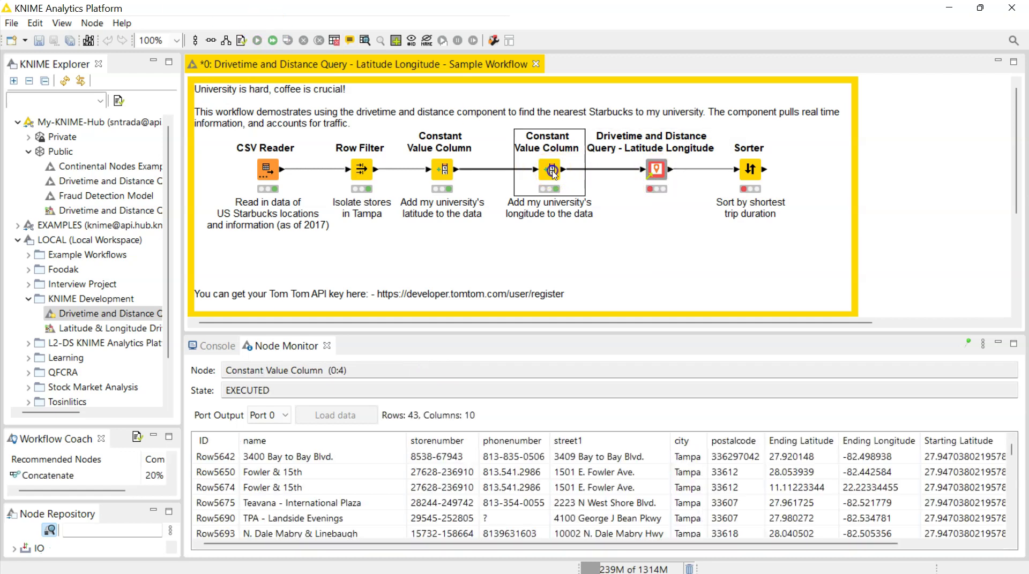
{"action": "left_click_drag", "start_coordinate": [456, 545], "coordinate": [748, 552]}
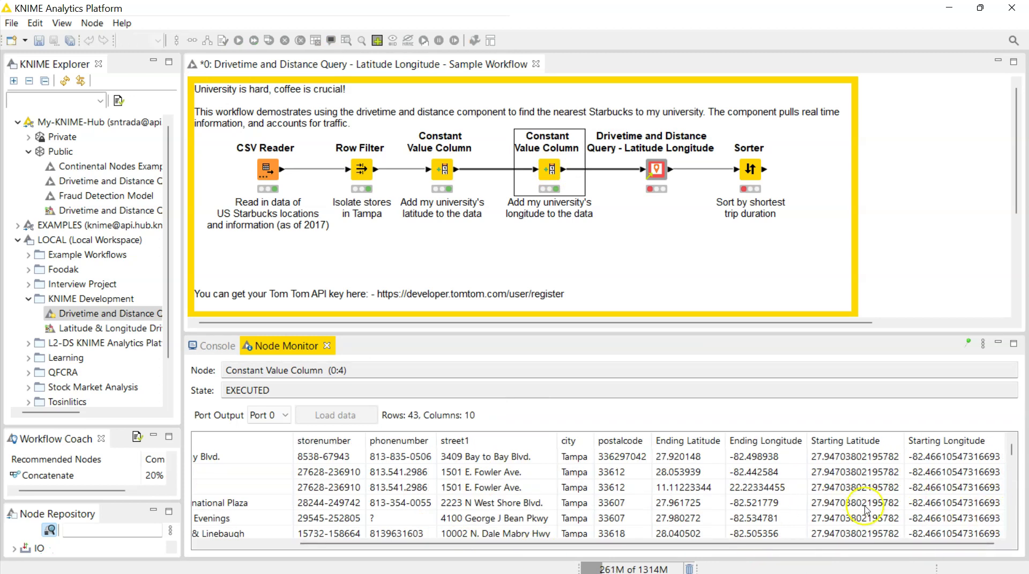
{"action": "left_click", "coordinate": [656, 170]}
{"action": "left_click", "coordinate": [257, 43]}
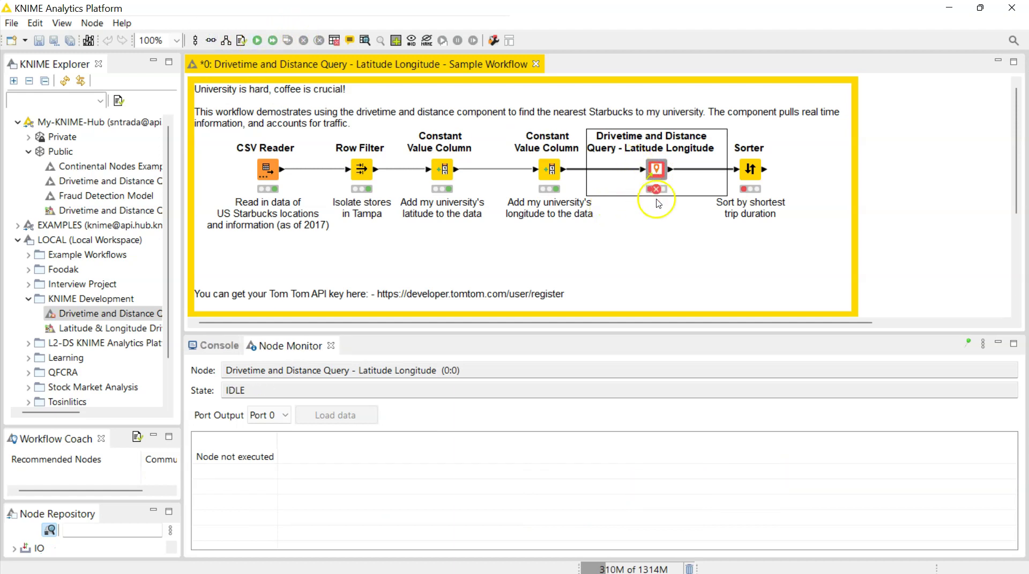
{"action": "left_click", "coordinate": [217, 346]}
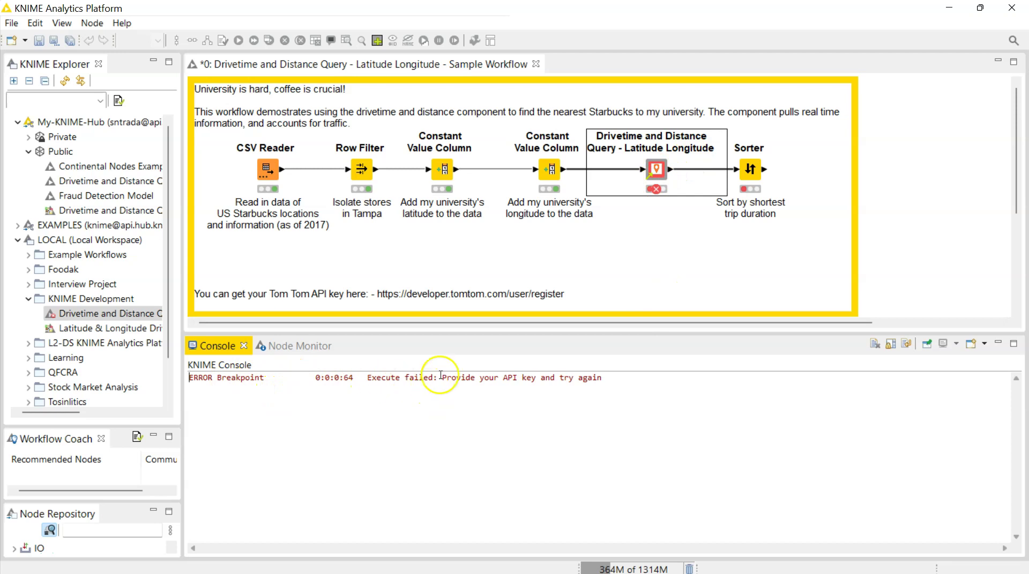
Step: Open the Drivetime component settings at the TomTom API key field, then close the dialog
{"action": "double_click", "coordinate": [656, 173]}
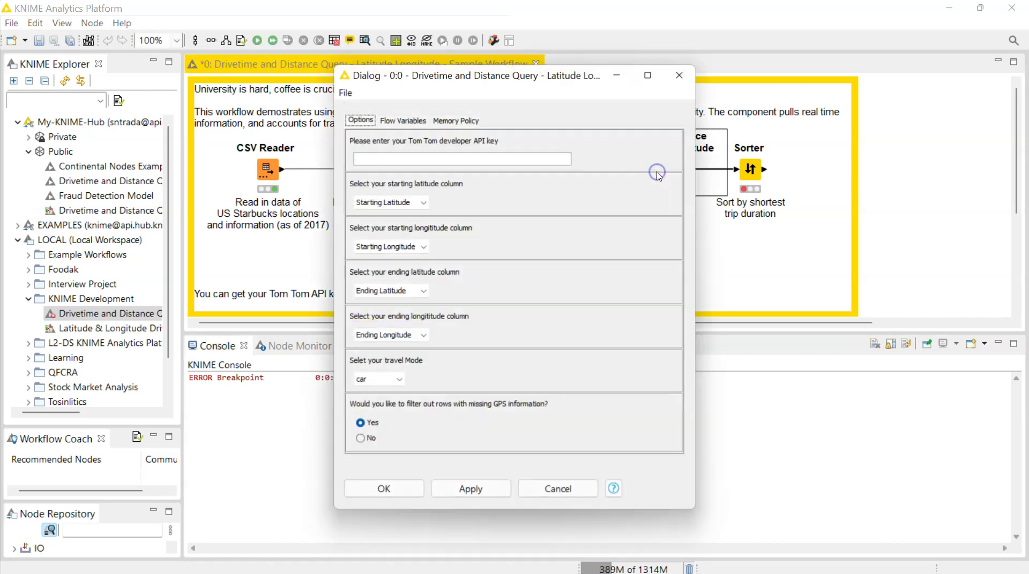
{"action": "left_click", "coordinate": [476, 158]}
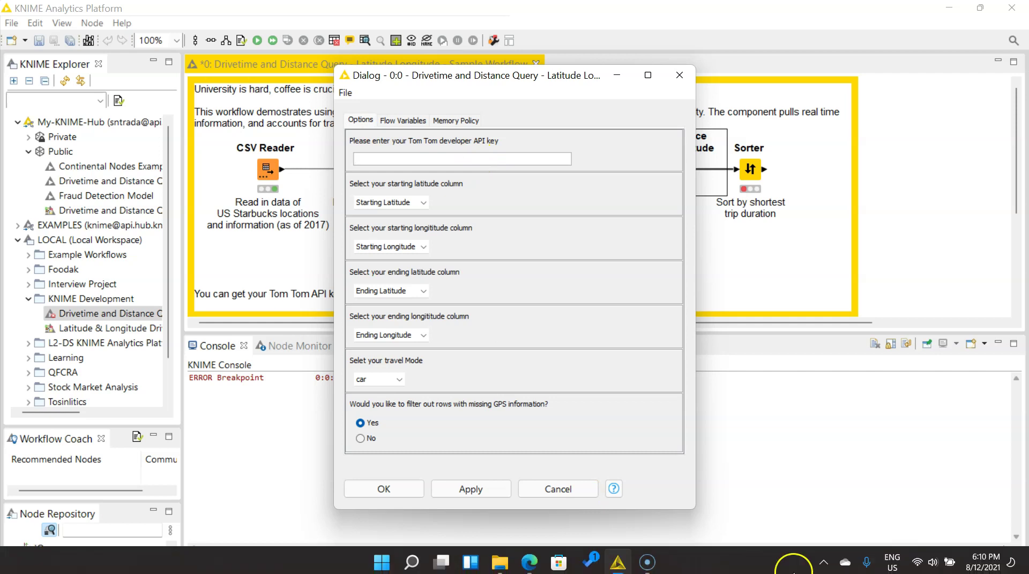
{"action": "mouse_move", "coordinate": [499, 562]}
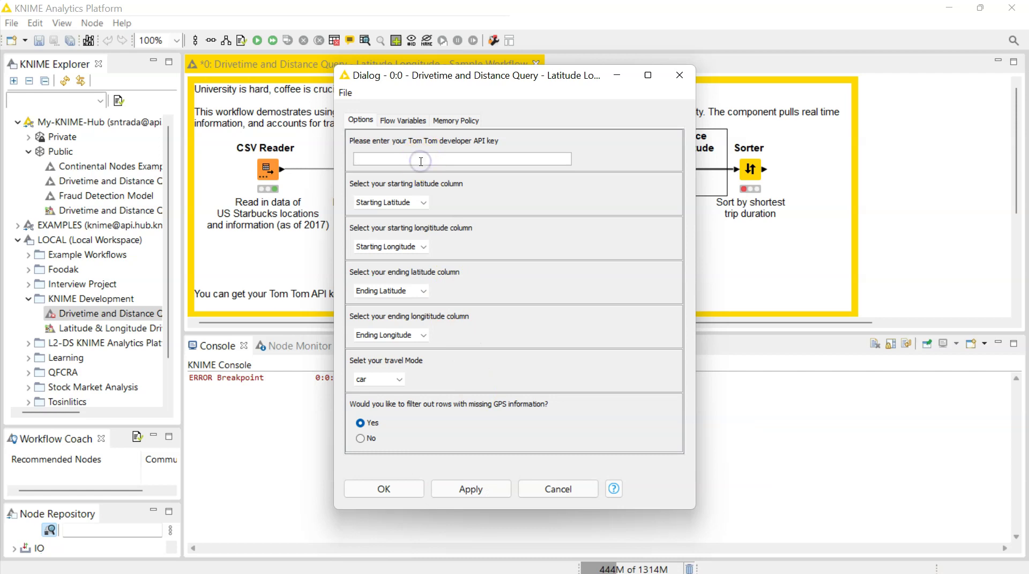
{"action": "left_click", "coordinate": [631, 184]}
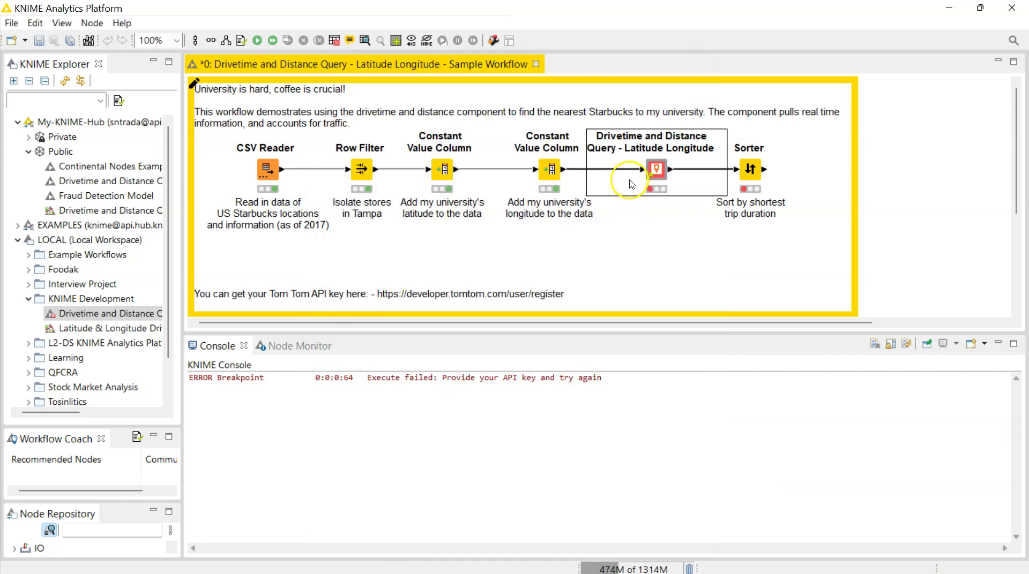
Step: Re-execute the Drivetime component and scroll its 42-row output of trip durations, times and distances
{"action": "left_click", "coordinate": [260, 40]}
{"action": "left_click", "coordinate": [655, 204]}
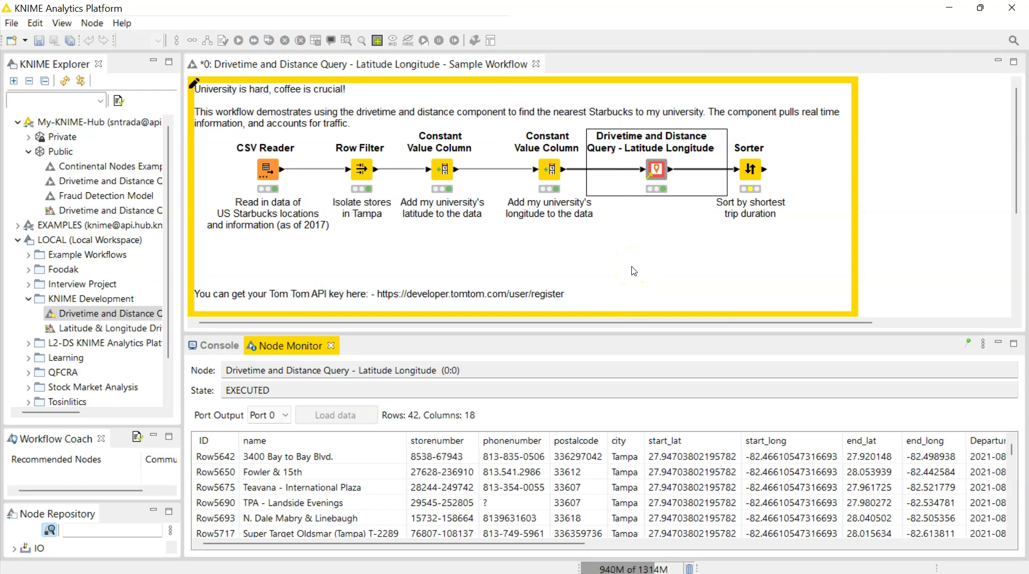
{"action": "left_click_drag", "start_coordinate": [489, 544], "coordinate": [820, 567]}
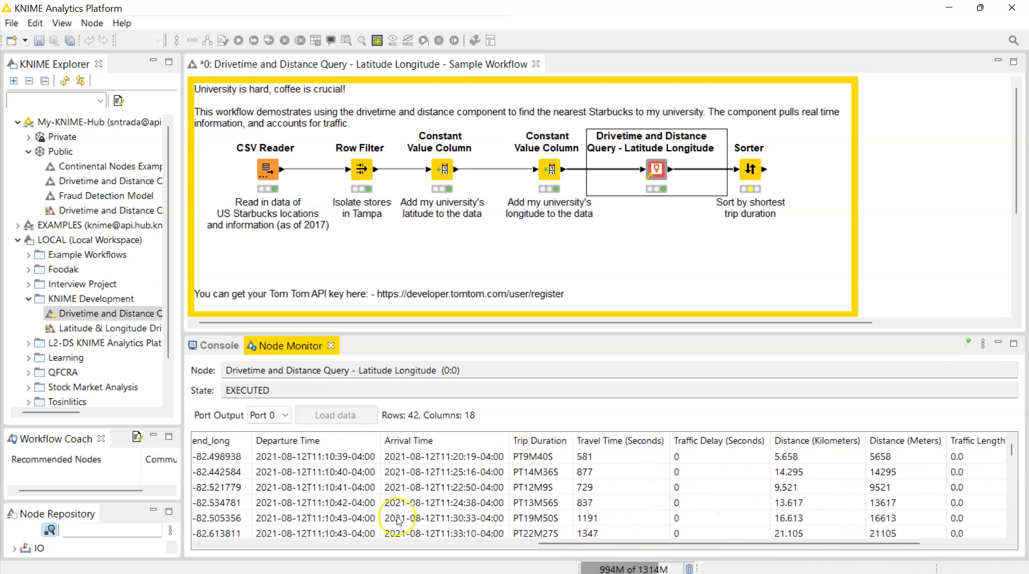
{"action": "left_click", "coordinate": [340, 458]}
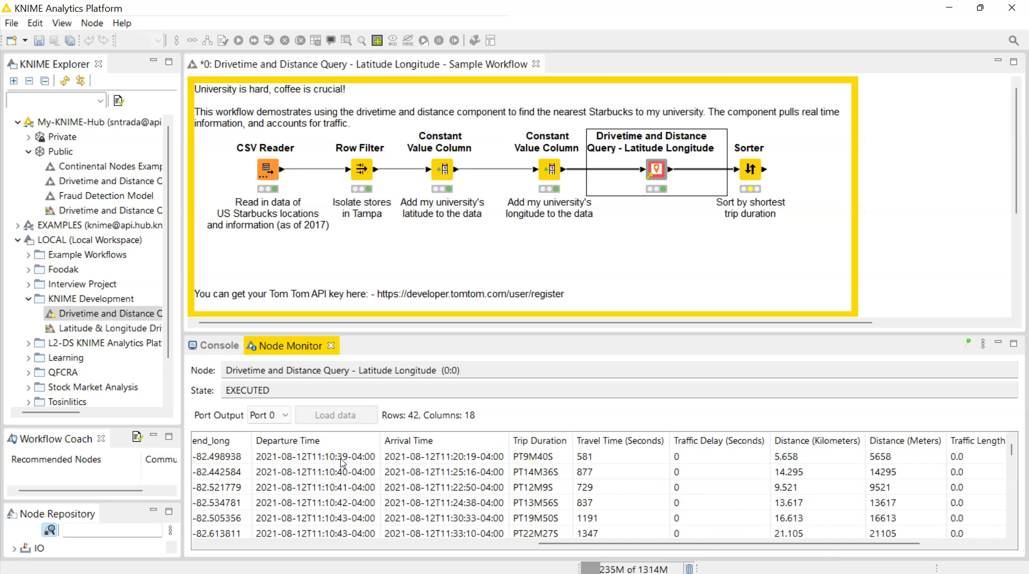
{"action": "left_click_drag", "start_coordinate": [119, 424], "coordinate": [116, 216]}
Step: Search the node repository for 'date', then scroll the 18-column output to the zero-valued traffic columns
{"action": "left_click", "coordinate": [95, 440]}
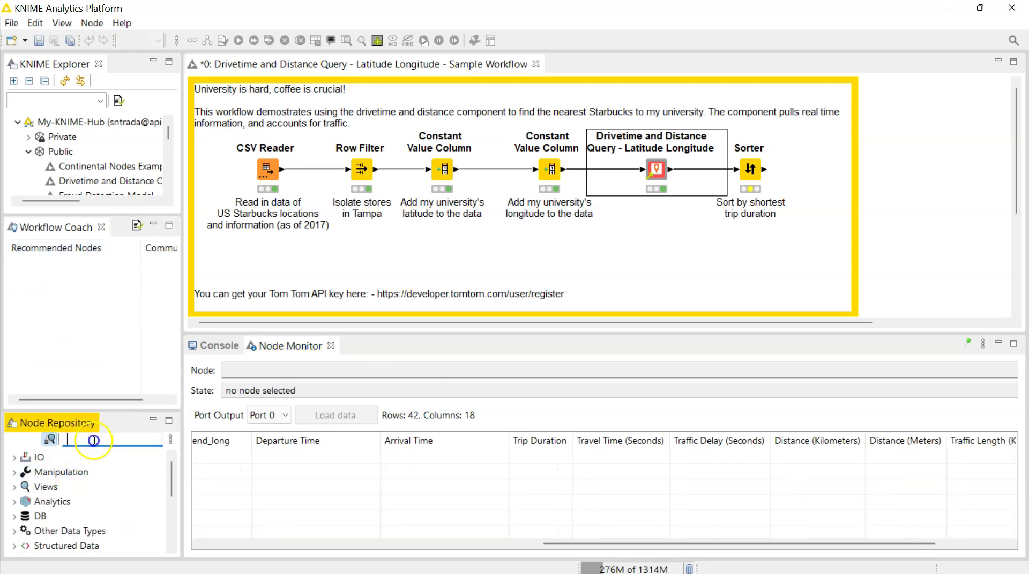
{"action": "type", "text": "da"}
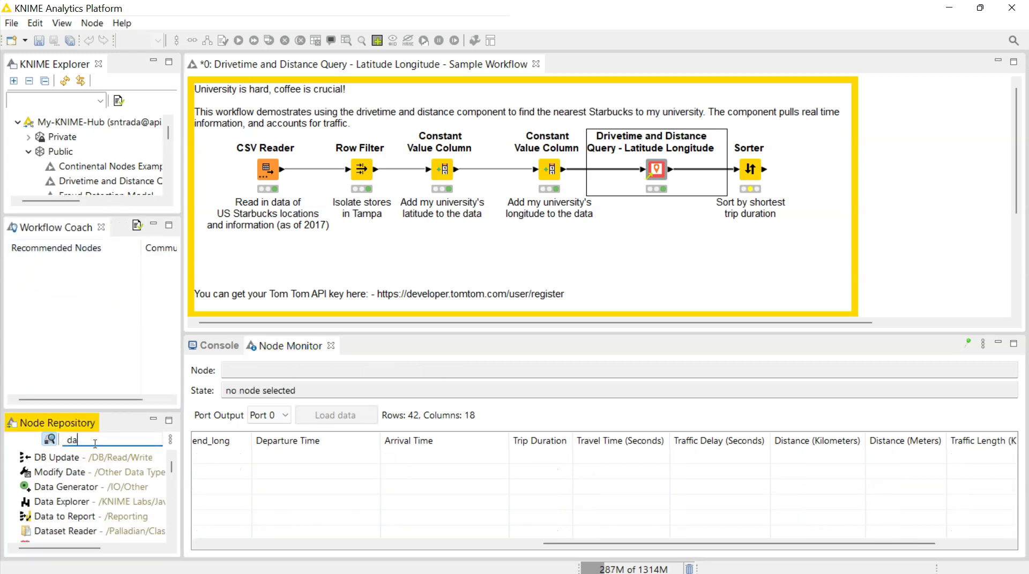
{"action": "type", "text": "te ti"}
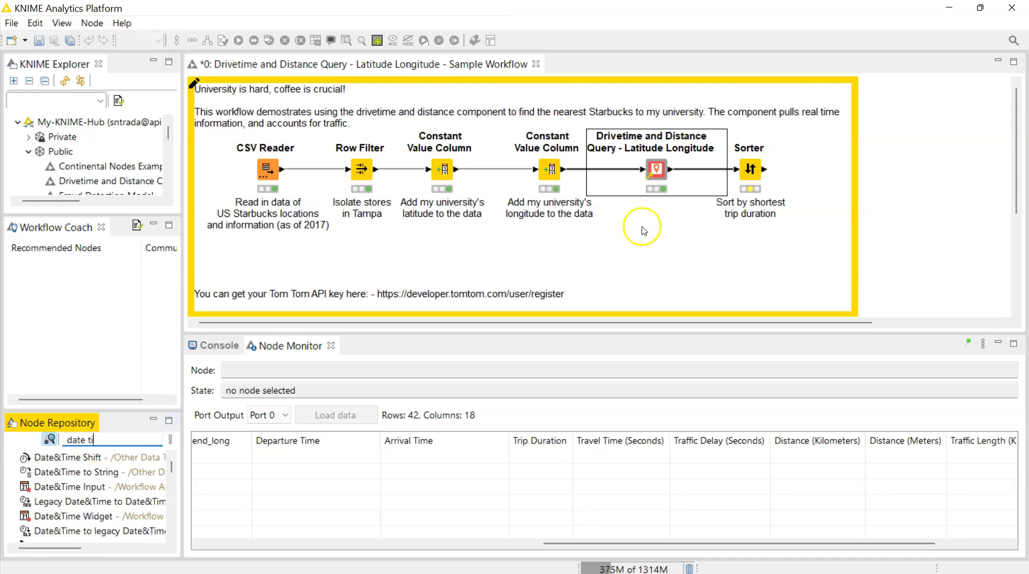
{"action": "left_click", "coordinate": [439, 445]}
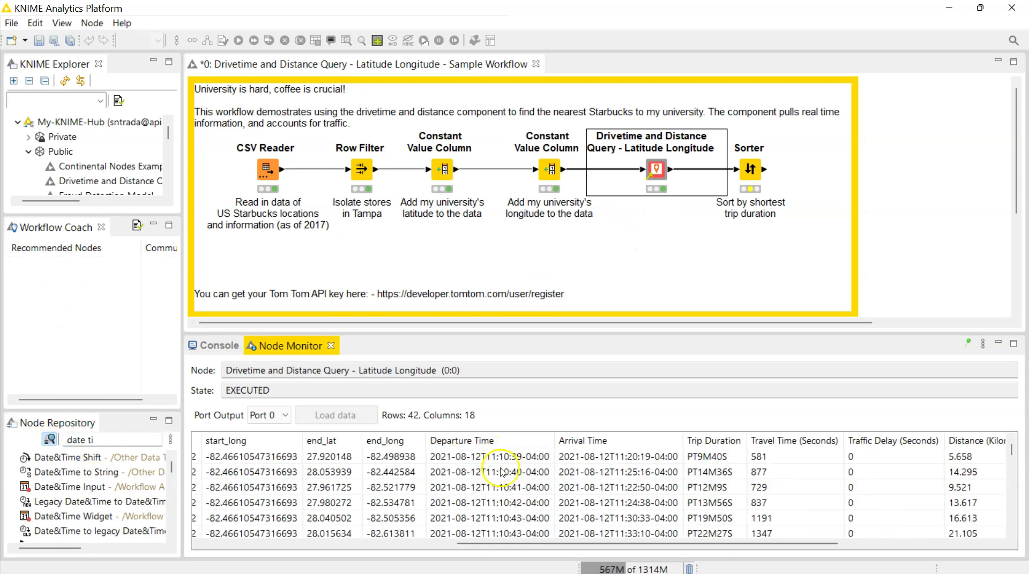
{"action": "scroll", "coordinate": [578, 546], "scroll_direction": "right", "scroll_amount": 3}
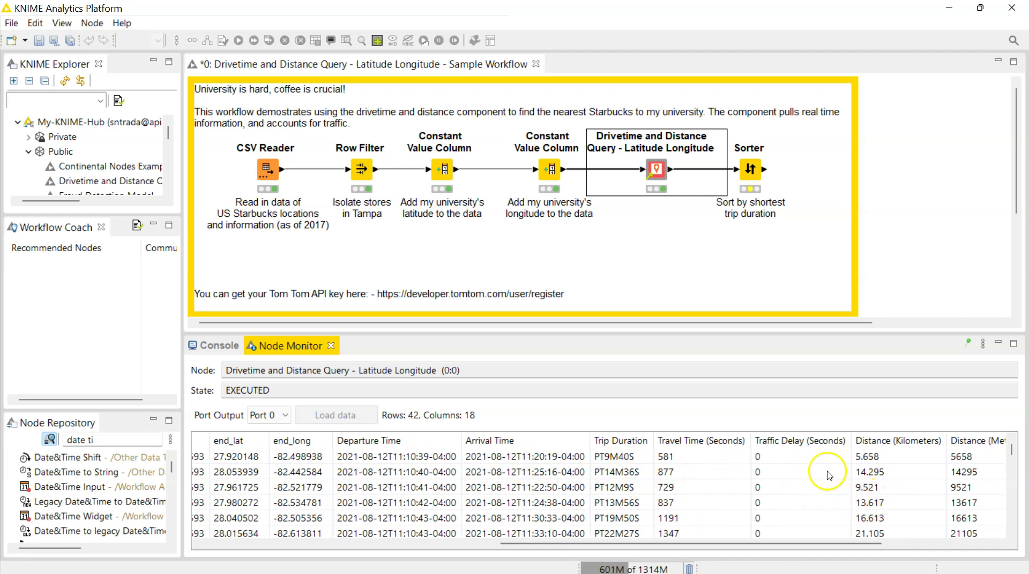
{"action": "left_click_drag", "start_coordinate": [725, 544], "coordinate": [852, 547]}
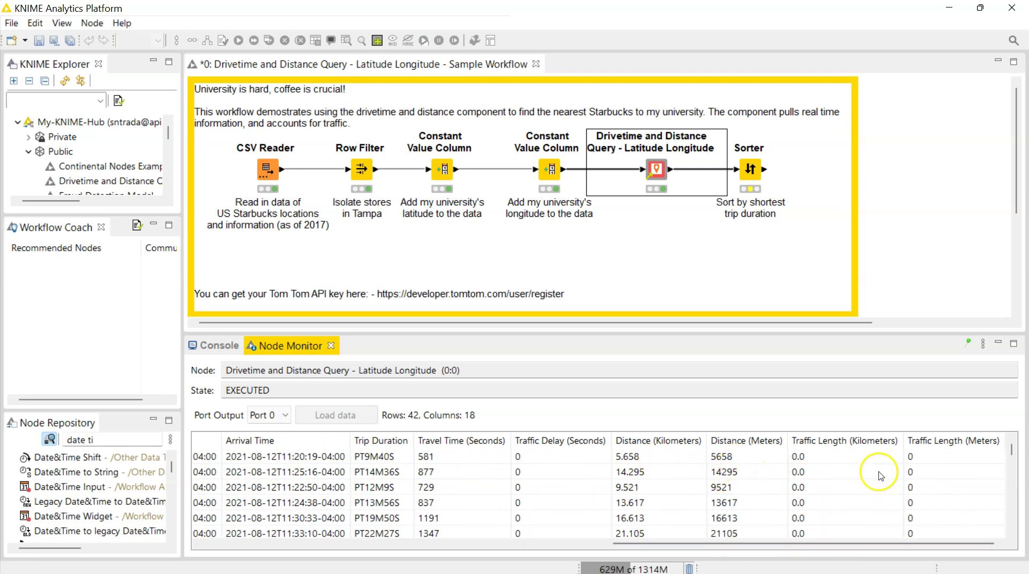
Step: Execute the Sorter and review trips ranked from University of Tampa Education Center at PT4M22S
{"action": "left_click", "coordinate": [743, 161]}
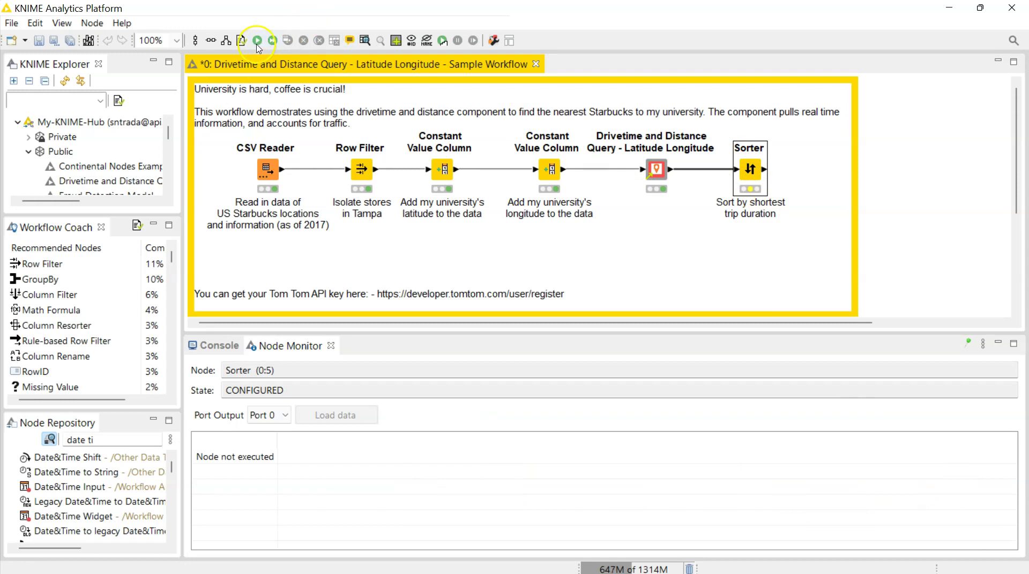
{"action": "left_click", "coordinate": [258, 41]}
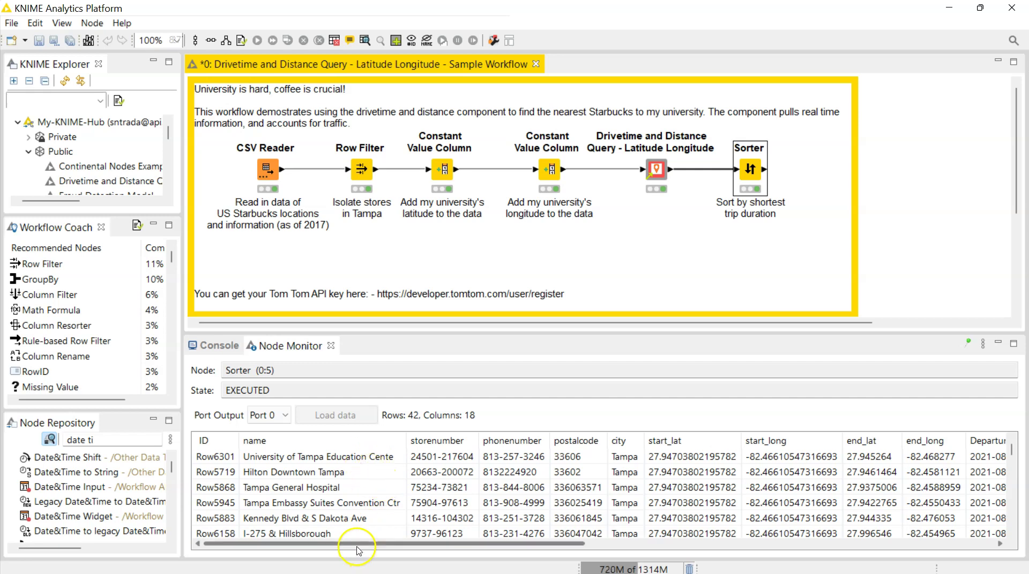
{"action": "mouse_move", "coordinate": [357, 544]}
{"action": "left_mouse_down"}
{"action": "mouse_move", "coordinate": [369, 544]}
{"action": "mouse_move", "coordinate": [357, 545]}
{"action": "left_mouse_up"}
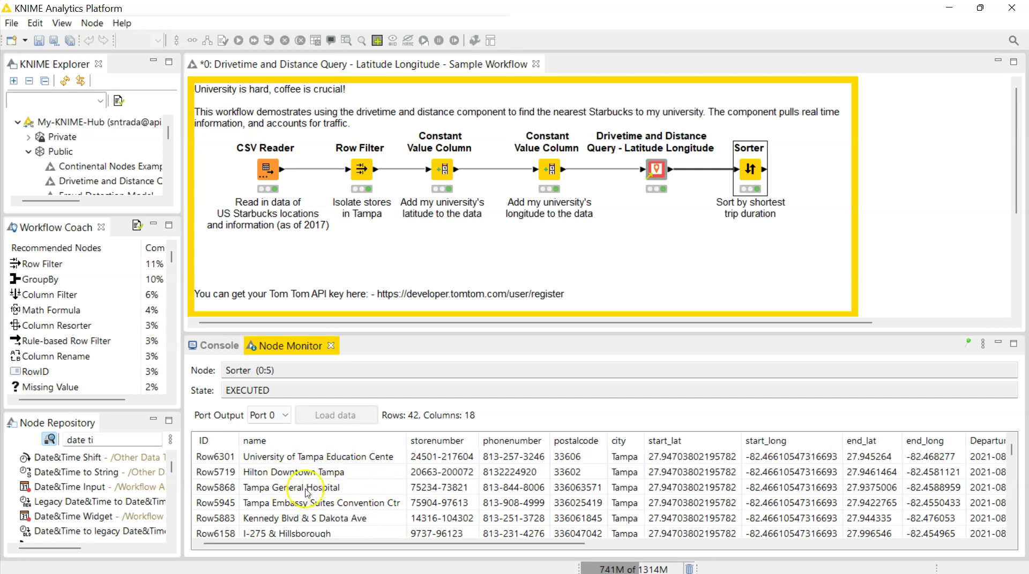
{"action": "left_click_drag", "start_coordinate": [344, 544], "coordinate": [805, 536]}
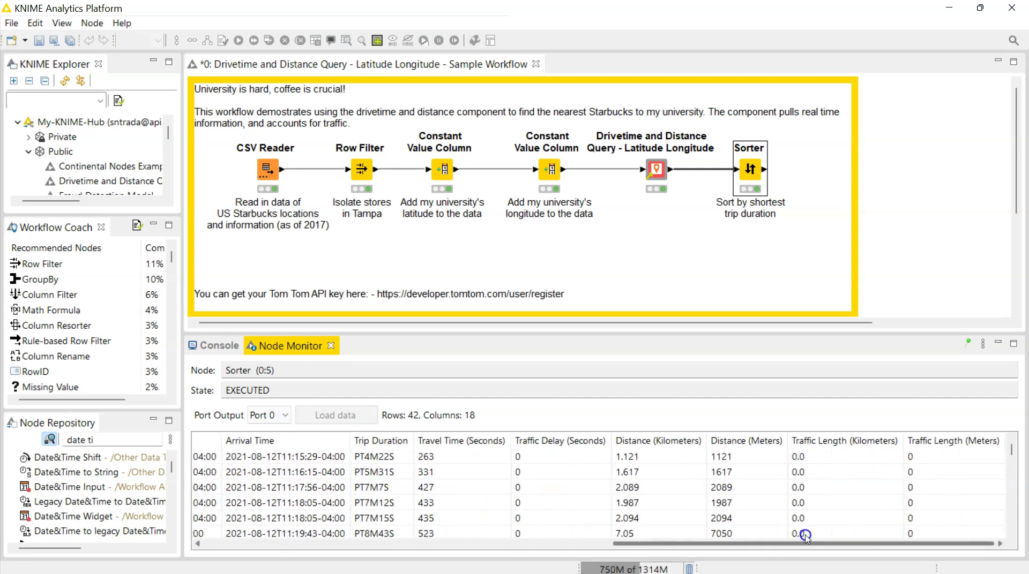
{"action": "left_click_drag", "start_coordinate": [874, 536], "coordinate": [592, 540]}
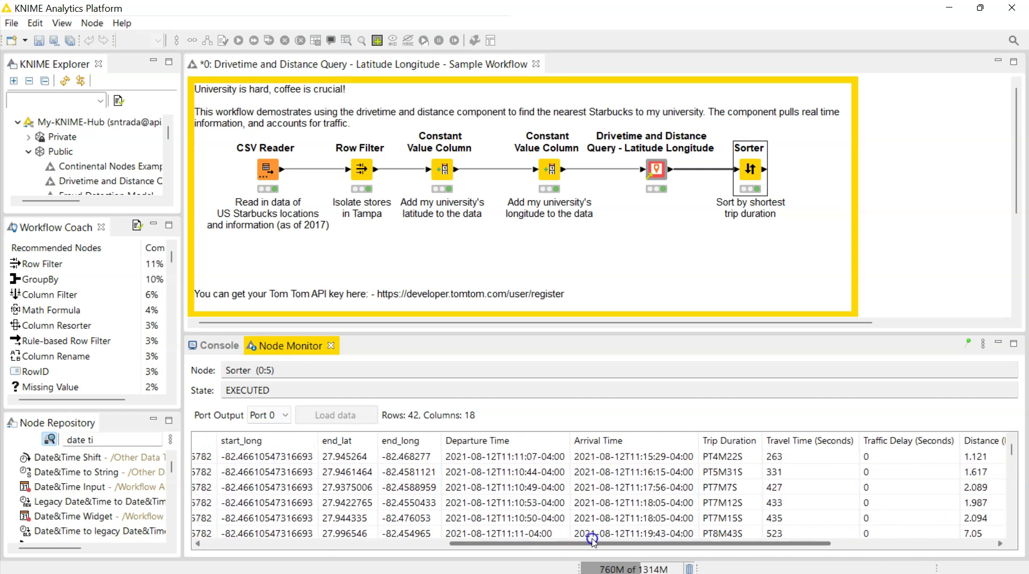
{"action": "left_click", "coordinate": [698, 291]}
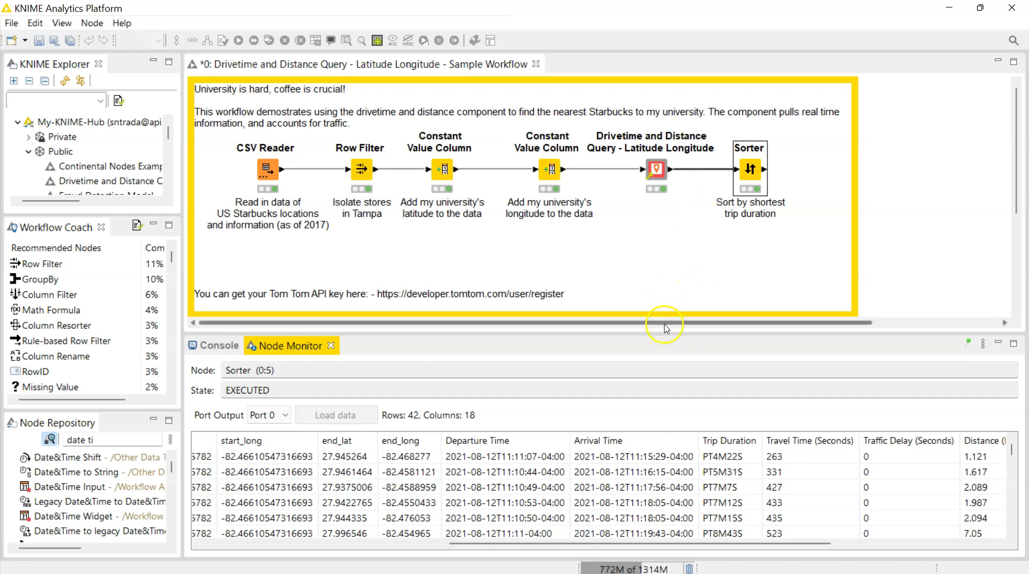
{"action": "left_click_drag", "start_coordinate": [672, 336], "coordinate": [705, 434]}
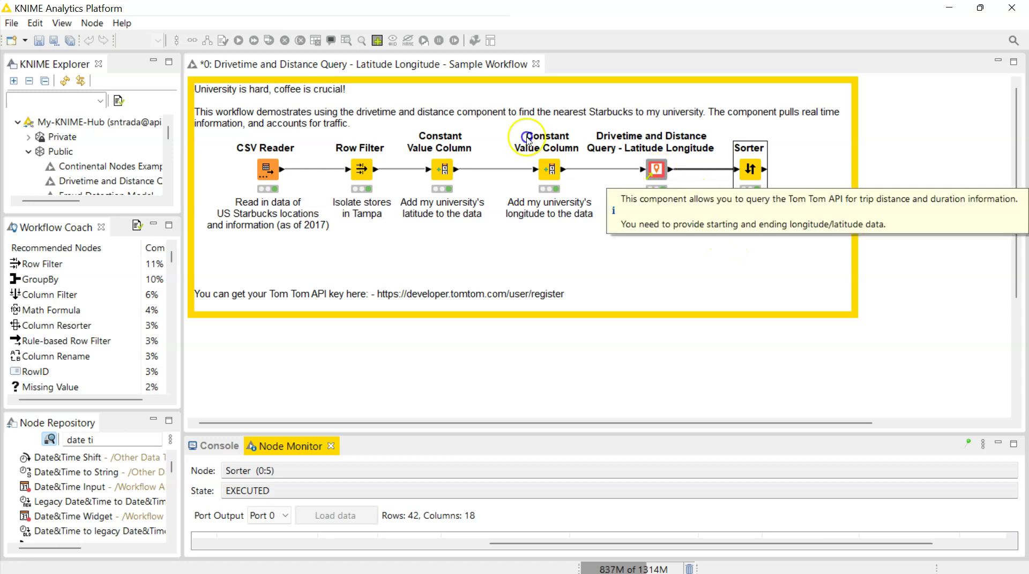
Step: Enlarge the Node Monitor and show Drivetime's 42-row, 18-column output with start and end coordinates
{"action": "left_click", "coordinate": [655, 170]}
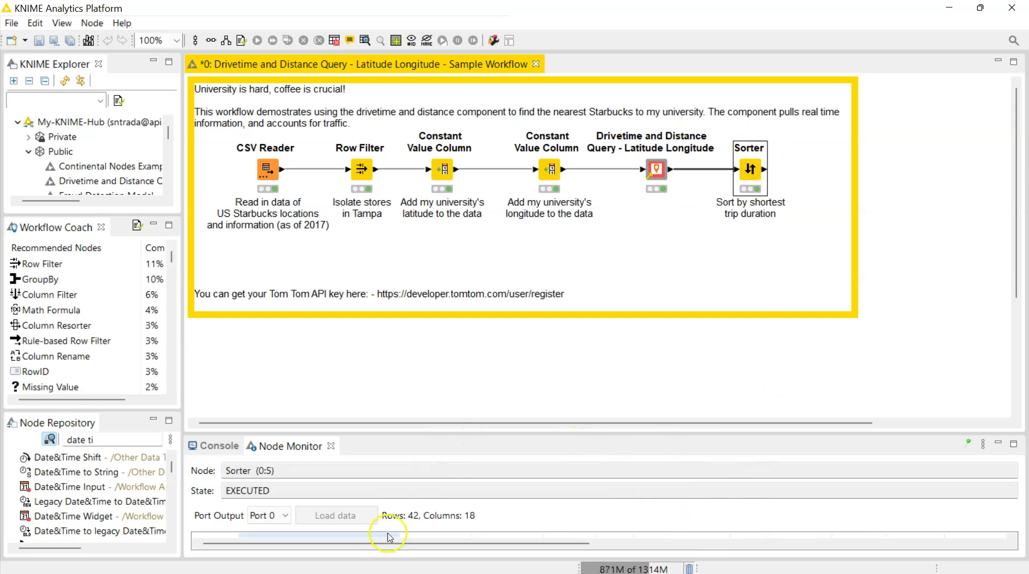
{"action": "left_click", "coordinate": [545, 169]}
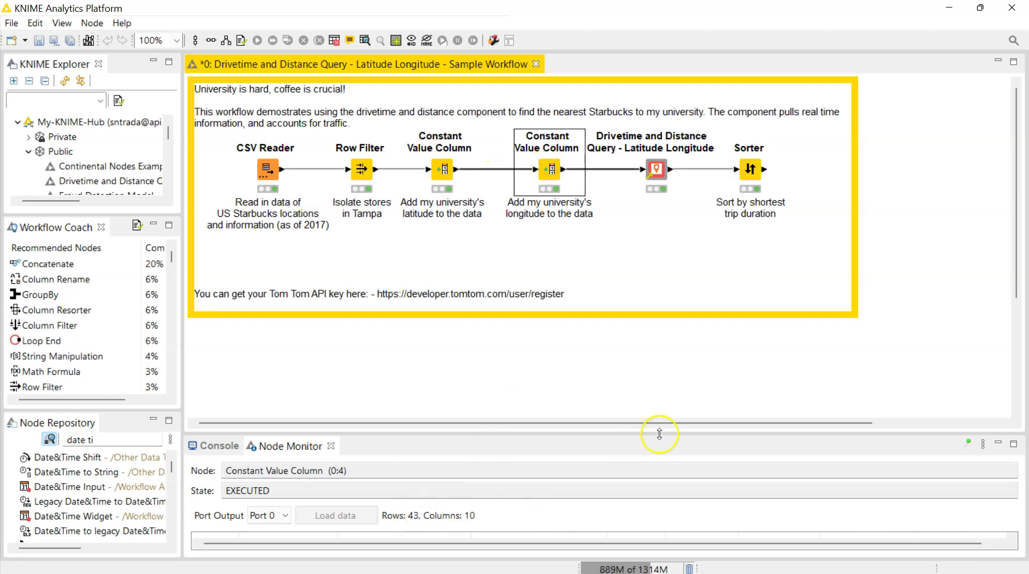
{"action": "left_click_drag", "start_coordinate": [658, 434], "coordinate": [632, 185]}
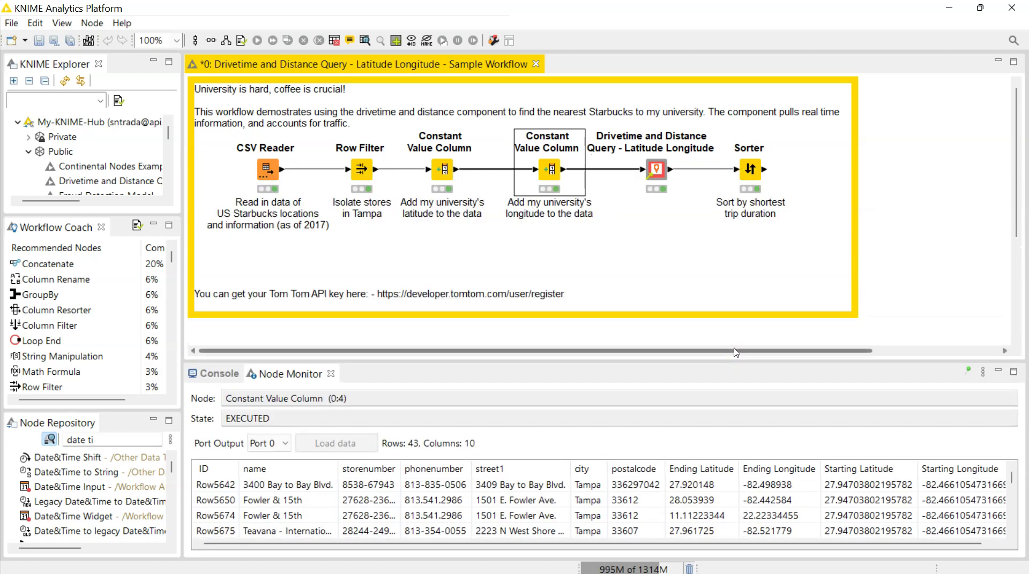
{"action": "mouse_move", "coordinate": [660, 176]}
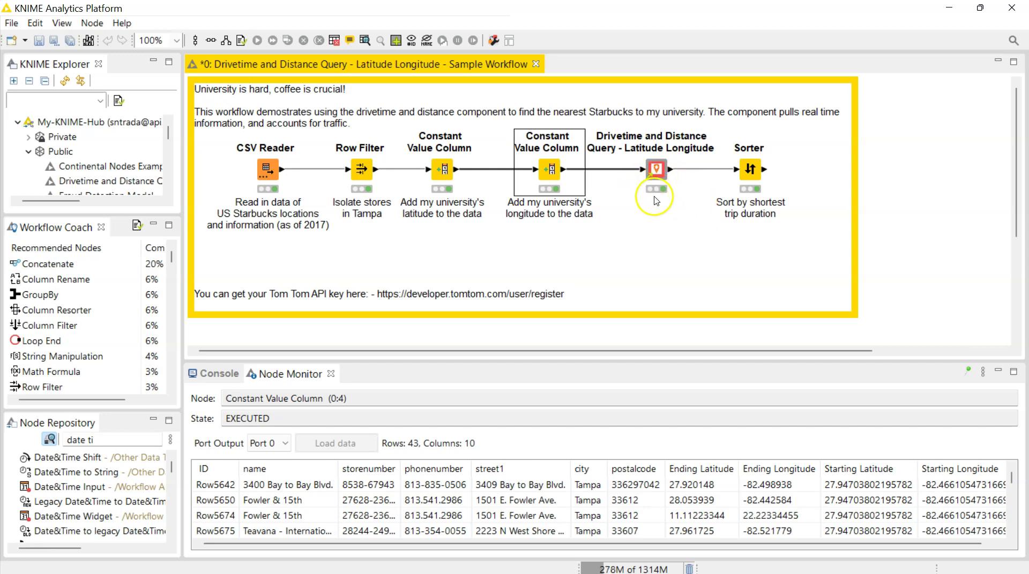
{"action": "left_click", "coordinate": [656, 169]}
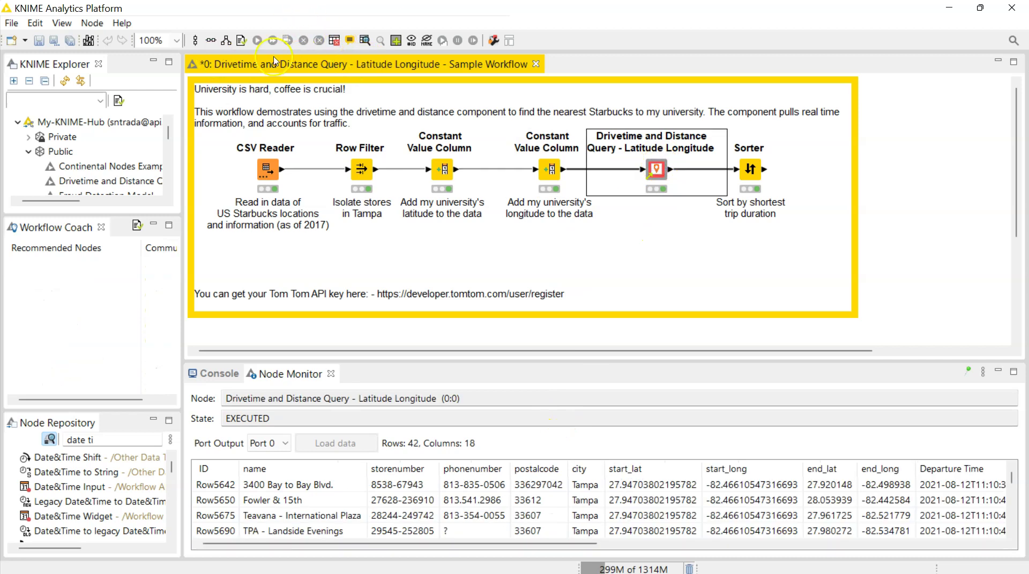
{"action": "left_click", "coordinate": [62, 24]}
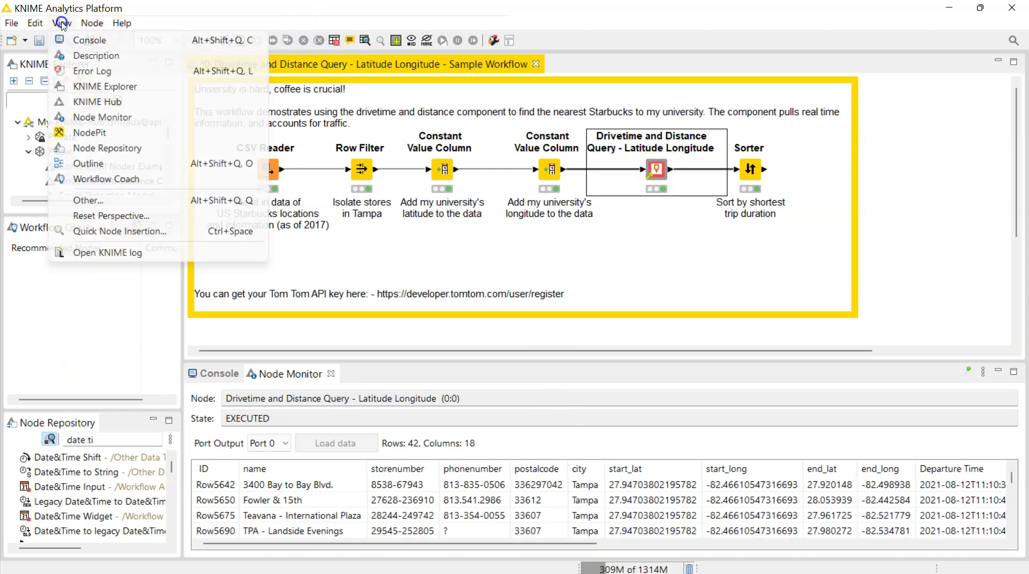
{"action": "left_click", "coordinate": [86, 60]}
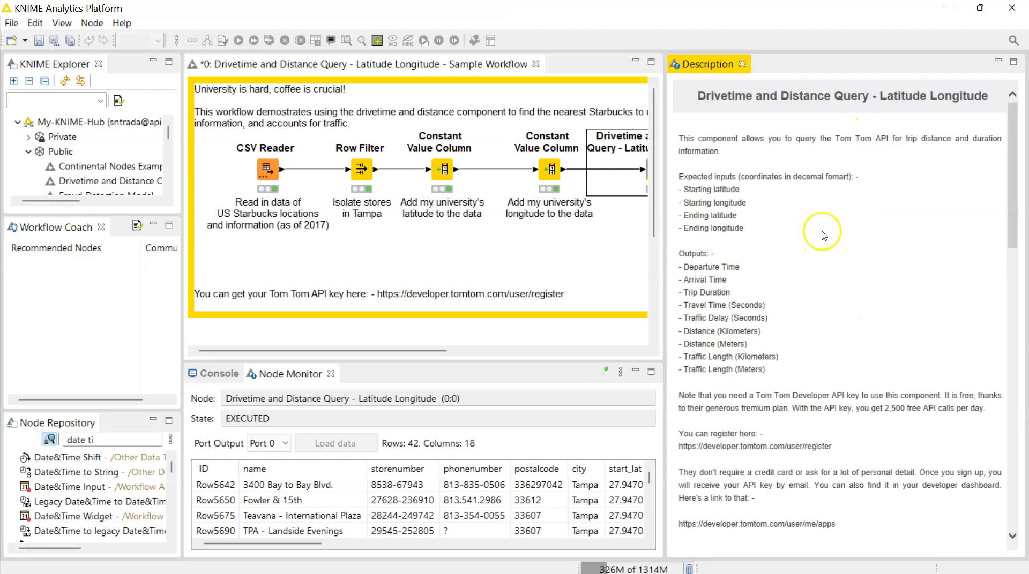
{"action": "scroll", "coordinate": [824, 233], "scroll_direction": "down", "scroll_amount": 5}
{"action": "scroll", "coordinate": [825, 234], "scroll_direction": "up", "scroll_amount": 2}
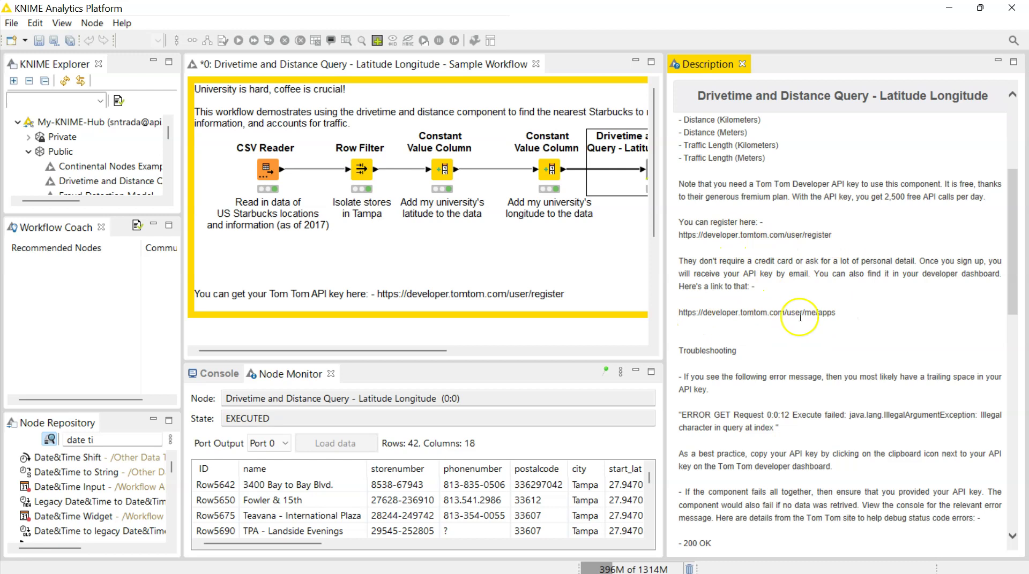
{"action": "scroll", "coordinate": [730, 323], "scroll_direction": "down", "scroll_amount": 4}
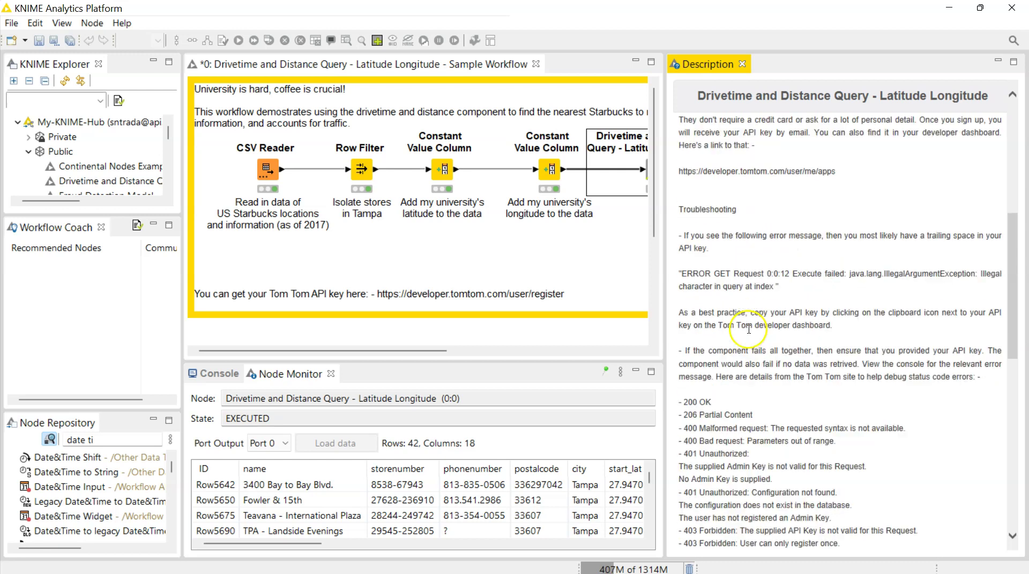
{"action": "scroll", "coordinate": [695, 231], "scroll_direction": "down", "scroll_amount": 2}
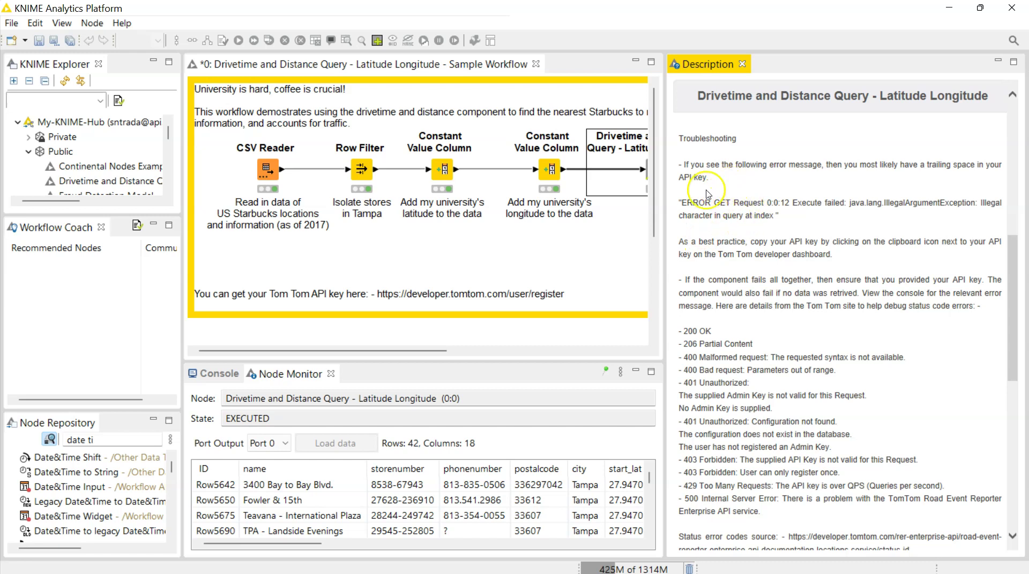
{"action": "scroll", "coordinate": [863, 321], "scroll_direction": "down", "scroll_amount": 6}
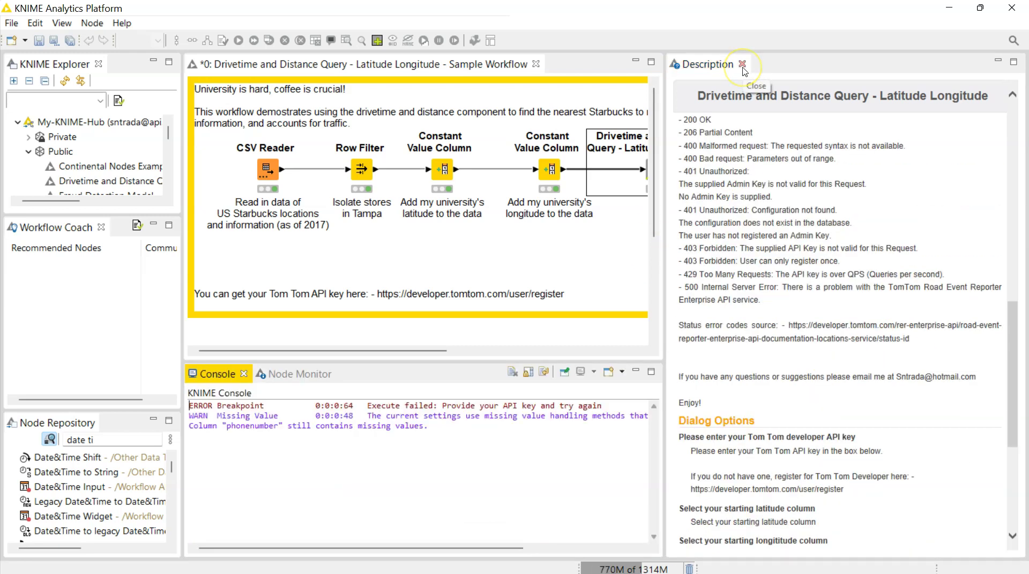
Step: Close the component documentation and update the Drivetime component's link from its source
{"action": "left_click", "coordinate": [742, 65]}
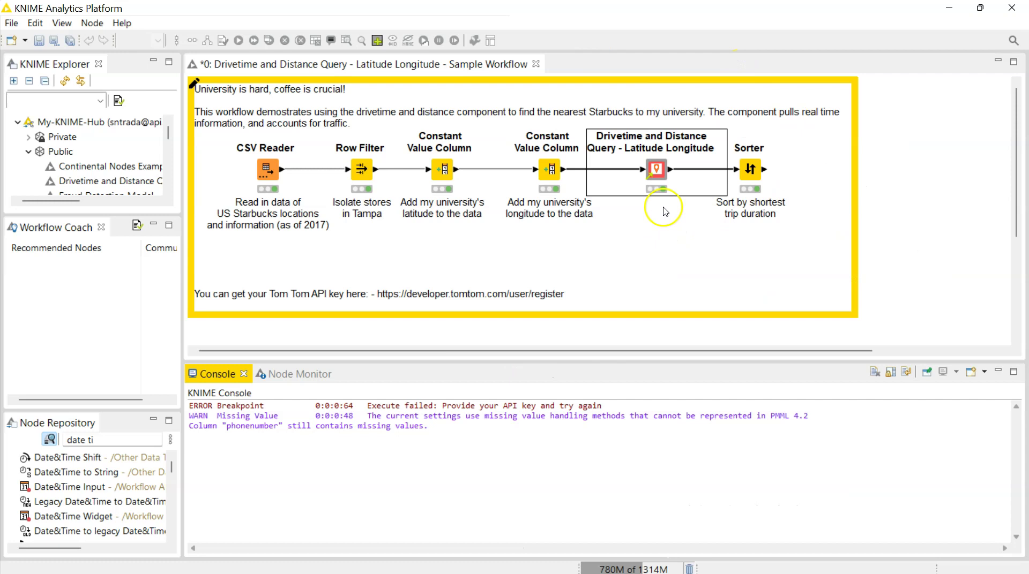
{"action": "right_click", "coordinate": [655, 181]}
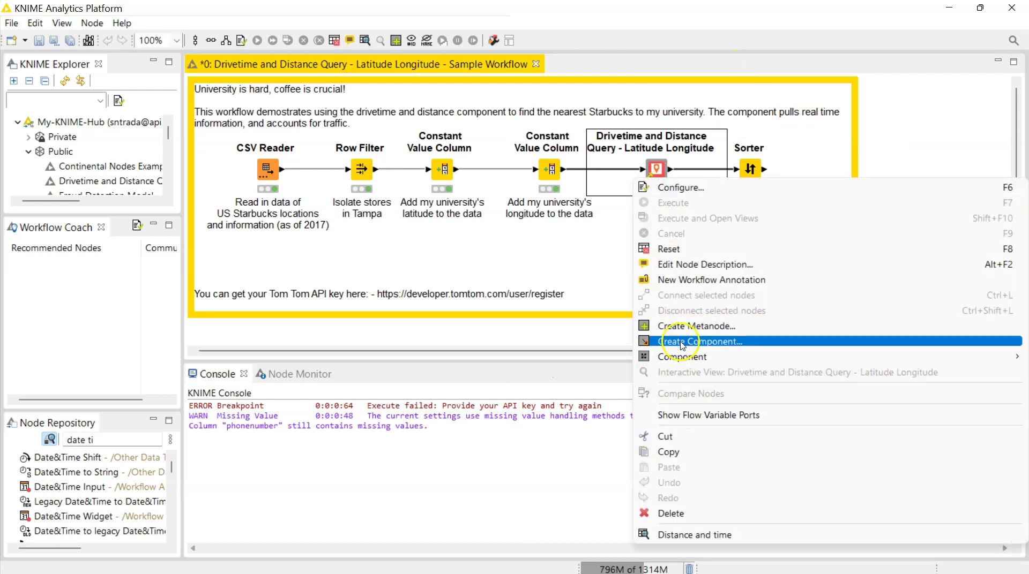
{"action": "mouse_move", "coordinate": [682, 358]}
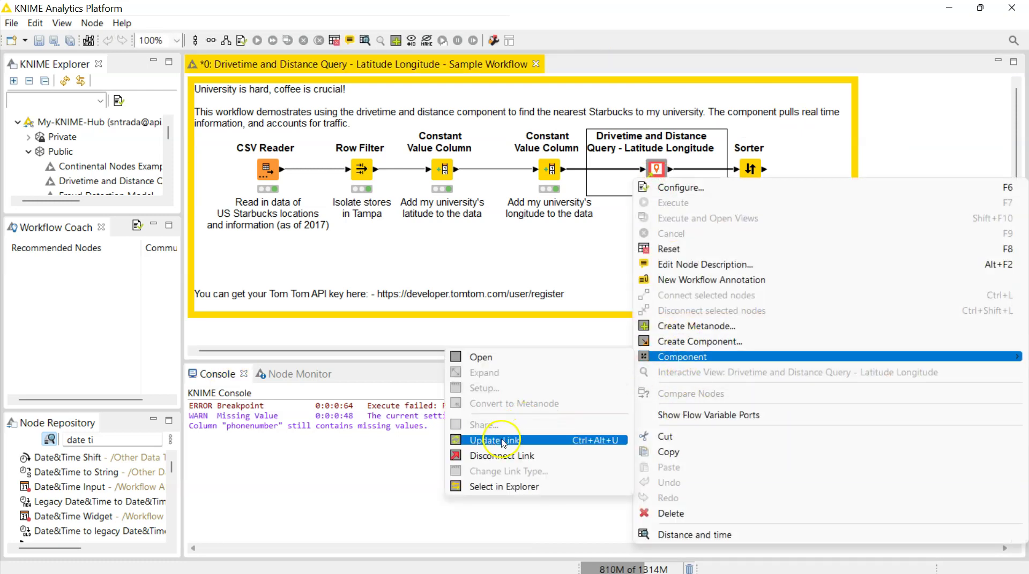
{"action": "left_click", "coordinate": [525, 440]}
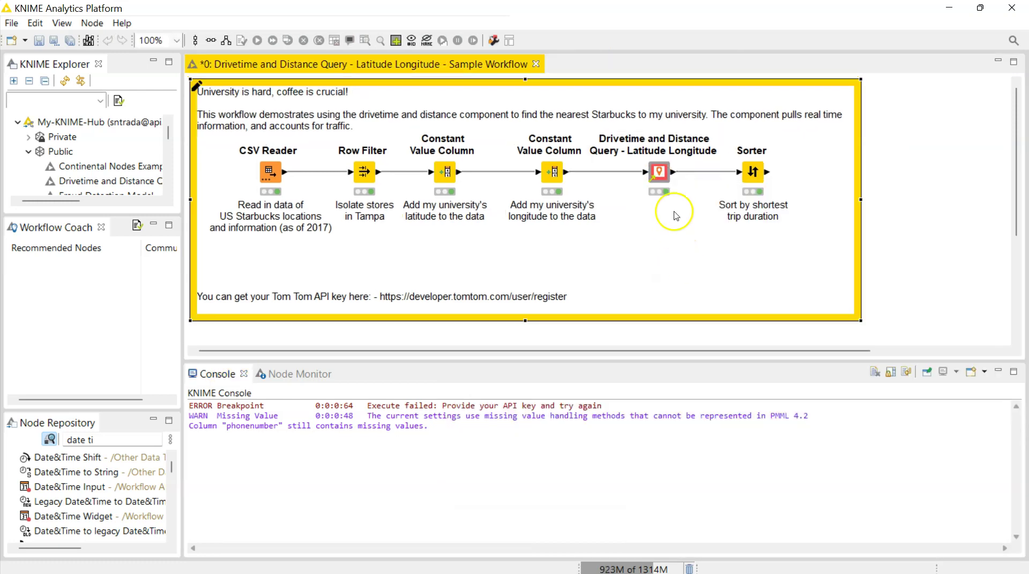
Step: Open the component's internal workflow and widen its canvas by shrinking side panels and console
{"action": "right_click", "coordinate": [660, 177]}
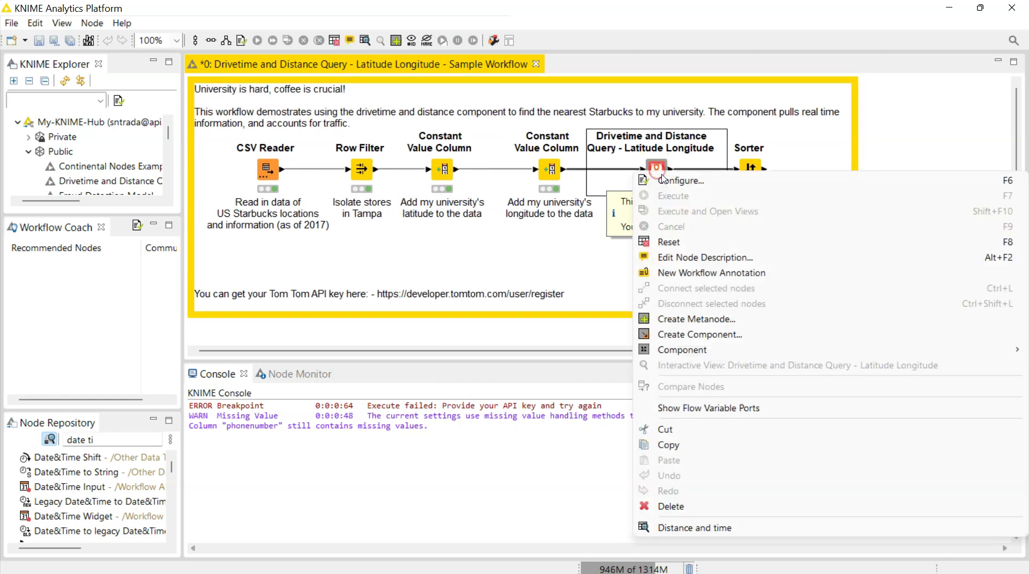
{"action": "mouse_move", "coordinate": [720, 354]}
{"action": "left_click", "coordinate": [533, 349]}
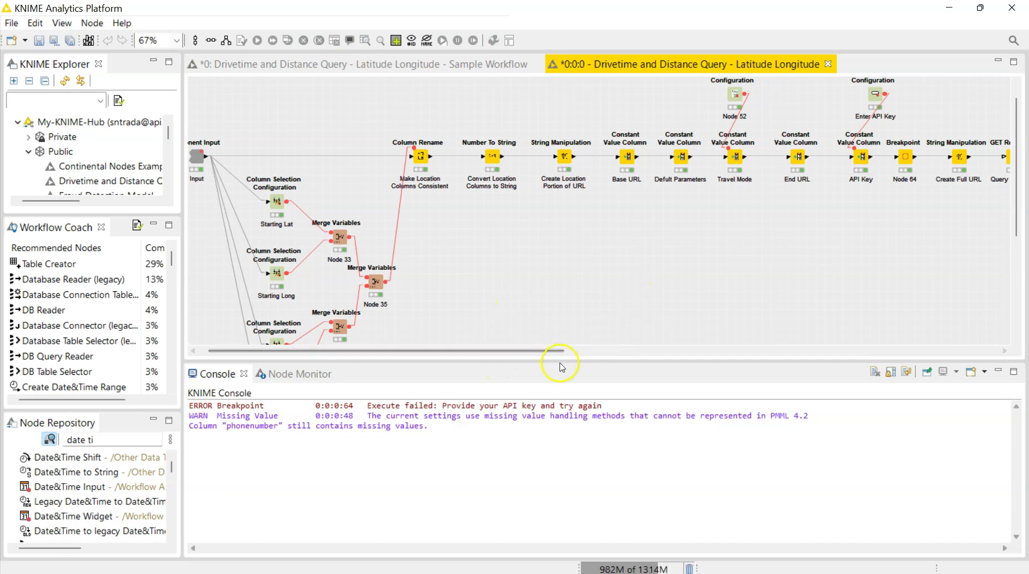
{"action": "left_click_drag", "start_coordinate": [183, 332], "coordinate": [141, 331]}
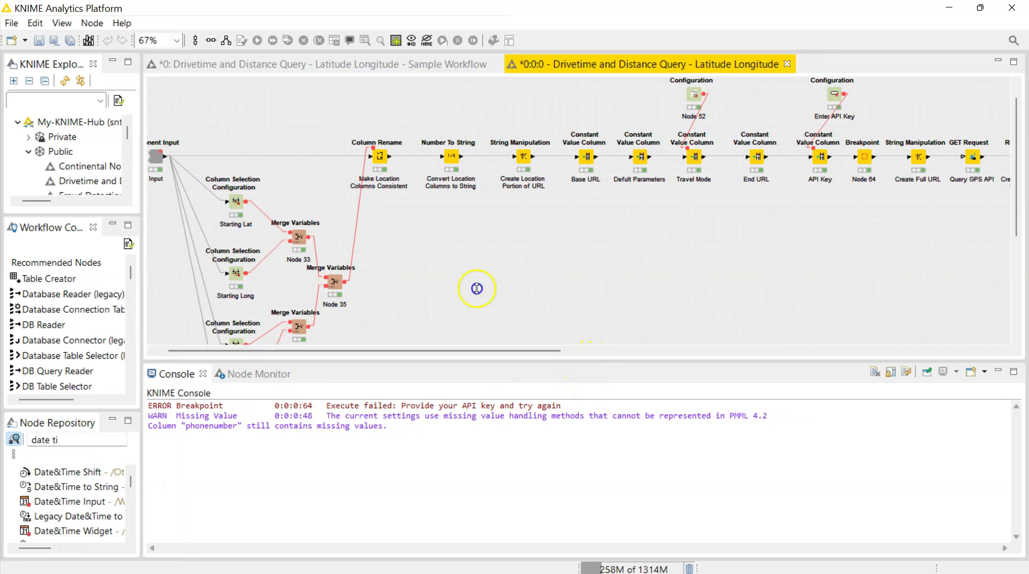
{"action": "left_click_drag", "start_coordinate": [592, 362], "coordinate": [602, 482]}
{"action": "left_click", "coordinate": [618, 313]}
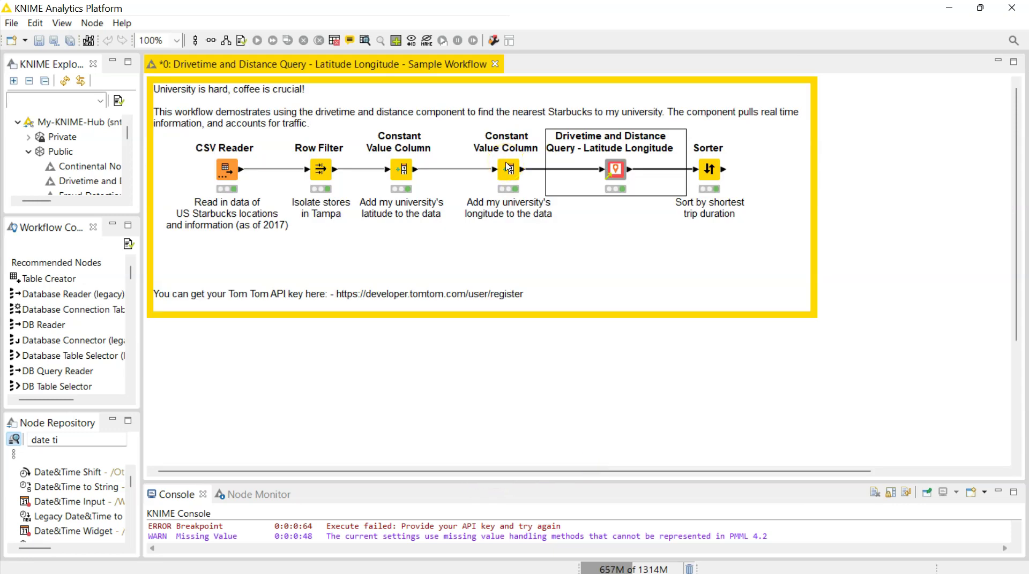
Step: Enlarge the console, widen the side panels back to full size, and pan the canvas back
{"action": "left_click", "coordinate": [686, 406]}
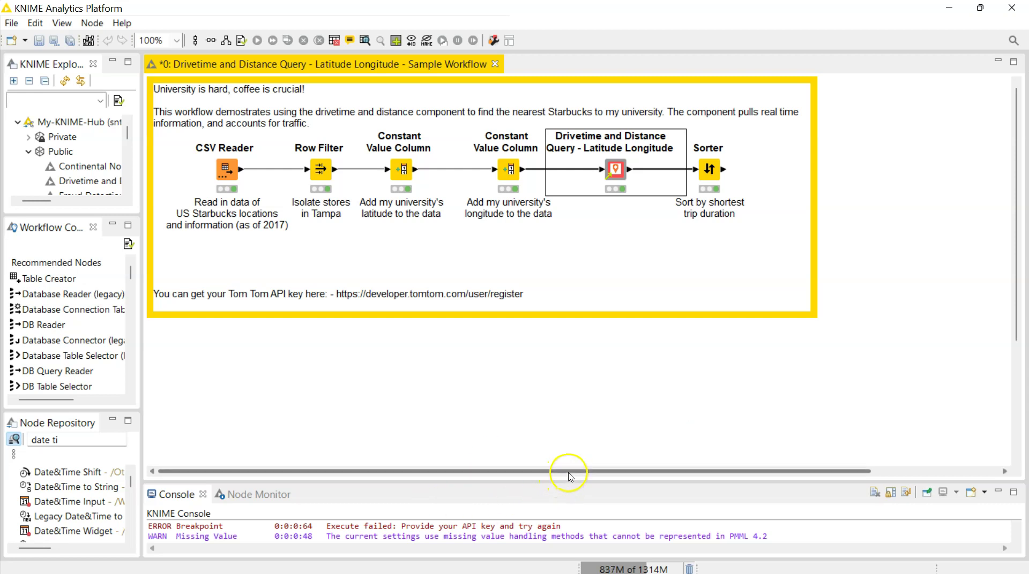
{"action": "left_click_drag", "start_coordinate": [572, 483], "coordinate": [536, 353]}
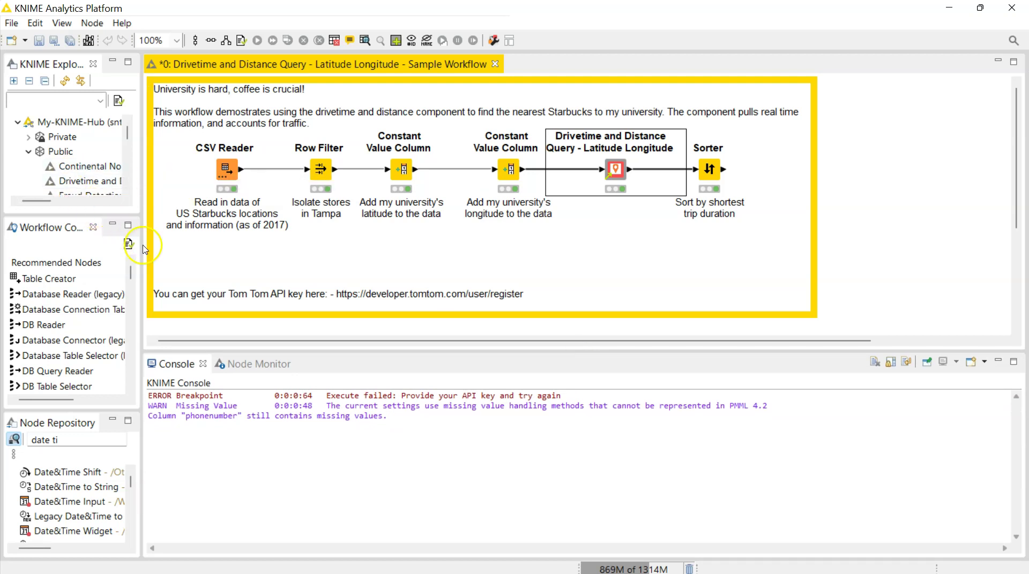
{"action": "left_click_drag", "start_coordinate": [143, 245], "coordinate": [276, 248]}
{"action": "left_click_drag", "start_coordinate": [787, 344], "coordinate": [707, 343]}
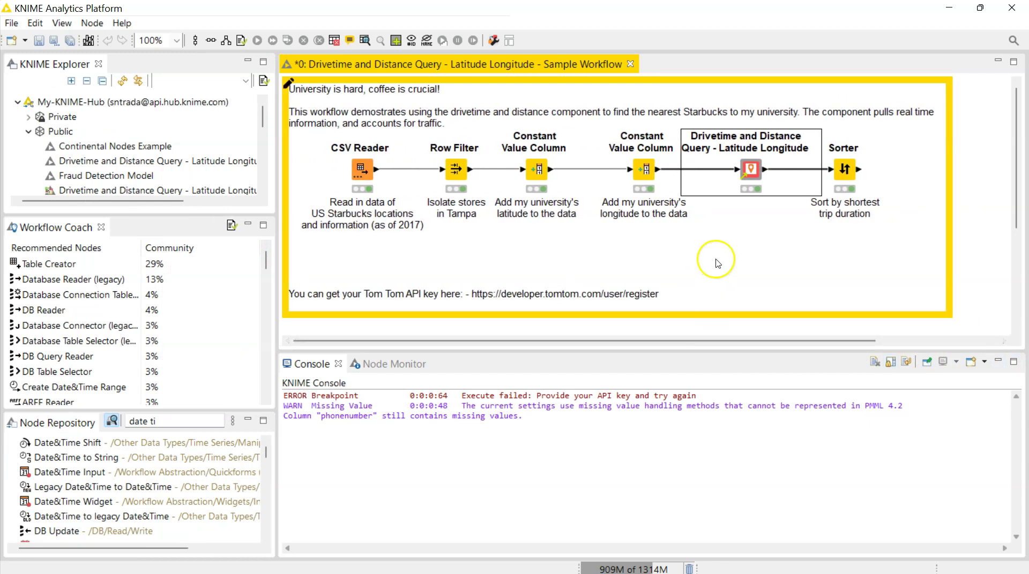